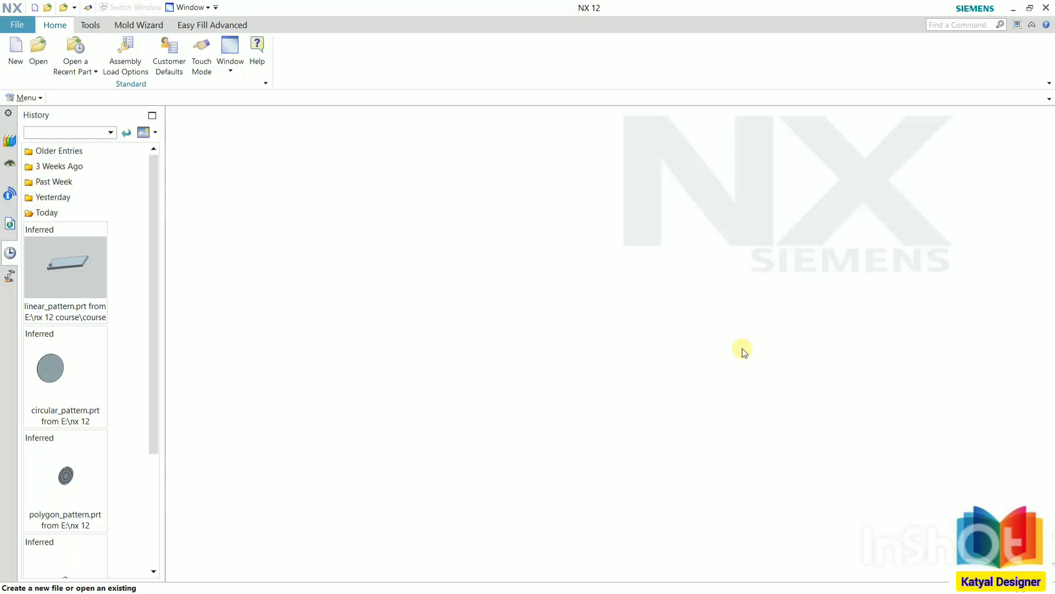
# Open the part file polygon_pattern from the Patterns folder.
pyautogui.click(47, 45)
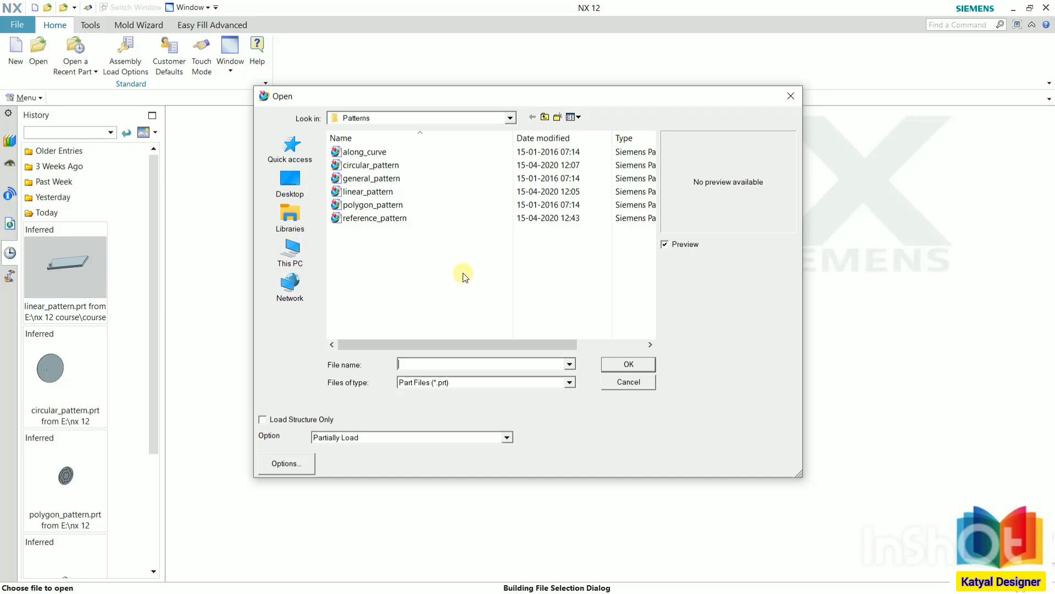
pyautogui.click(389, 206)
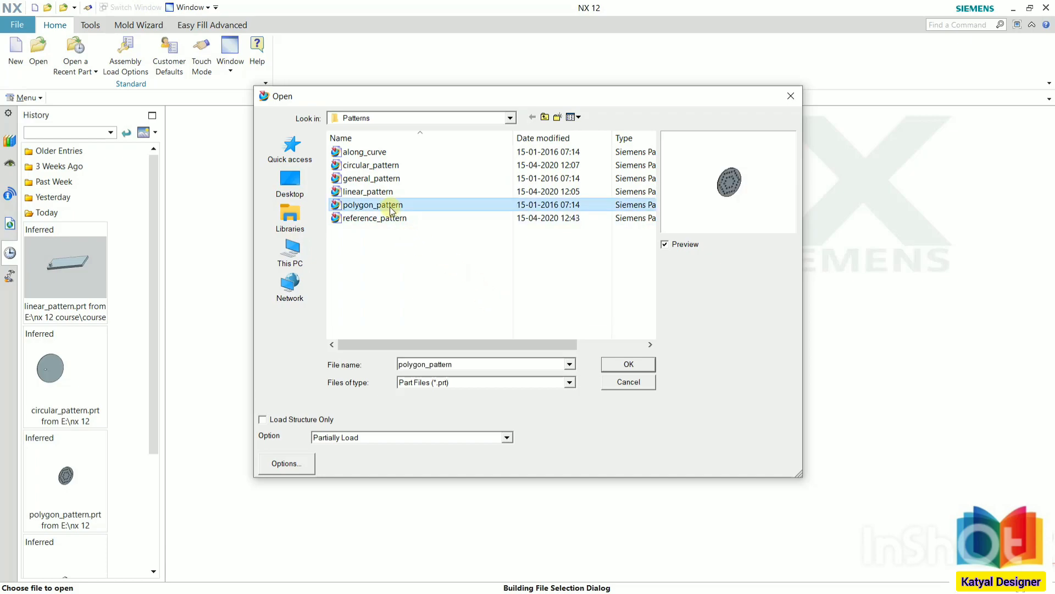
pyautogui.click(640, 365)
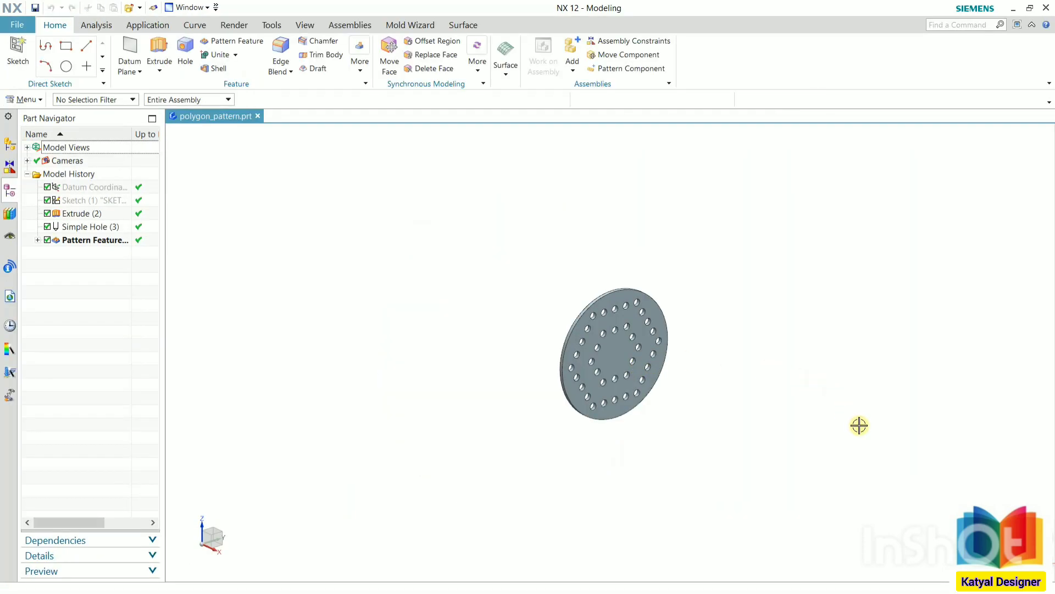
# Delete the existing polygon pattern feature from the model history, keeping the single simple hole in the disc.
pyautogui.moveTo(852, 409); pyautogui.dragTo(823, 404, button='middle')
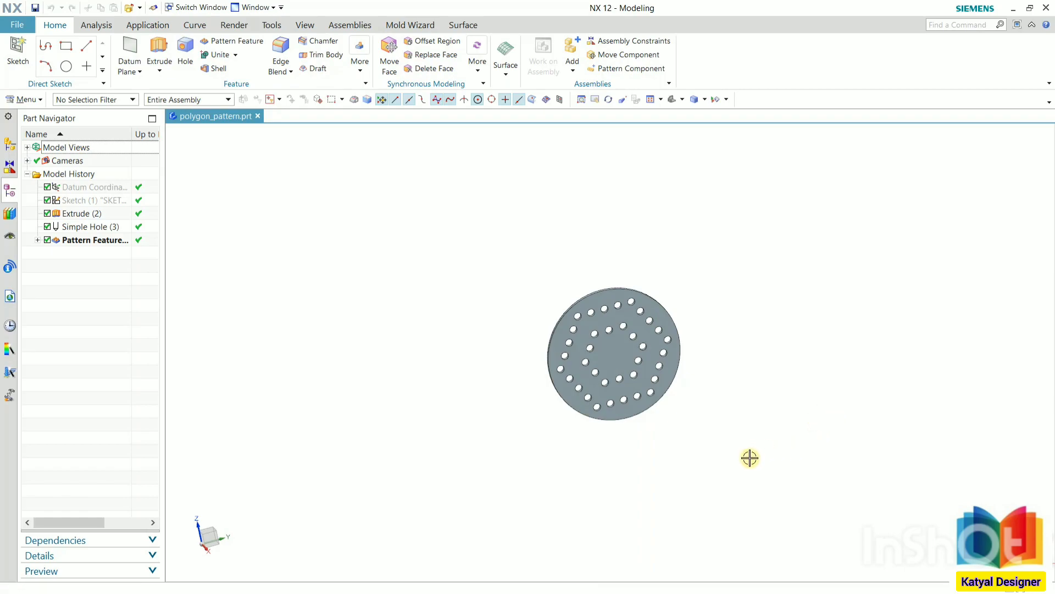
pyautogui.scroll(3, 751, 456)
pyautogui.scroll(-2, 742, 464)
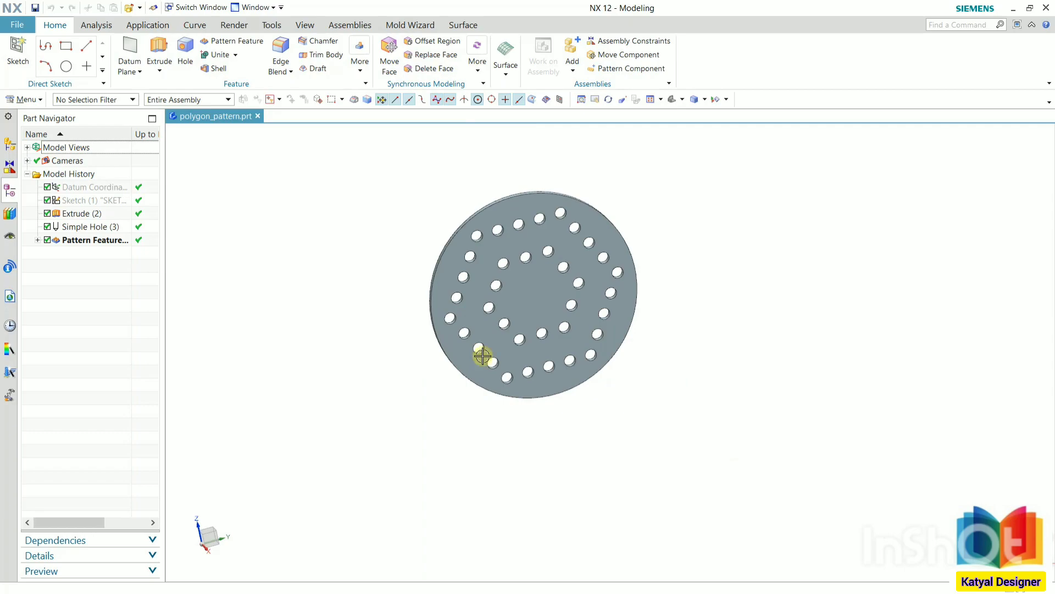
pyautogui.click(86, 241)
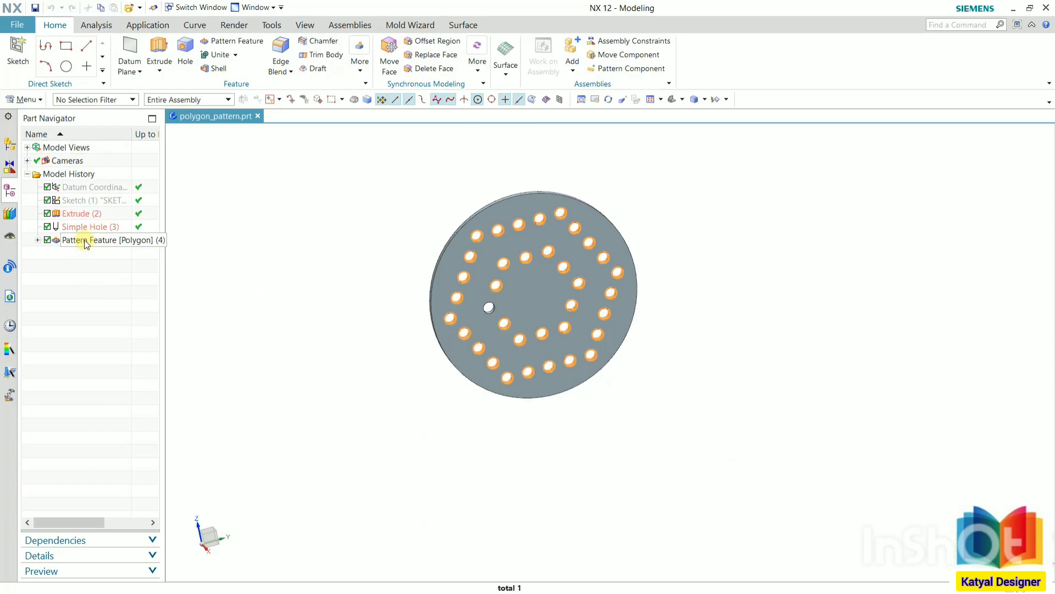
pyautogui.rightClick(85, 240)
pyautogui.click(131, 410)
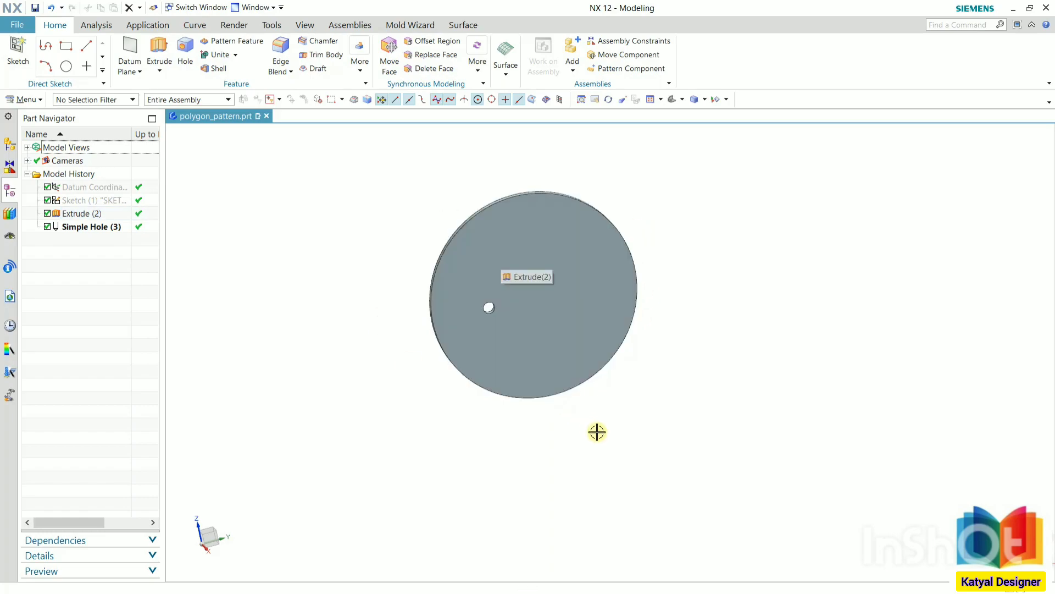
# Start a Pattern Feature with the Polygon layout and select the simple hole as the feature to pattern.
pyautogui.scroll(-1, 605, 432)
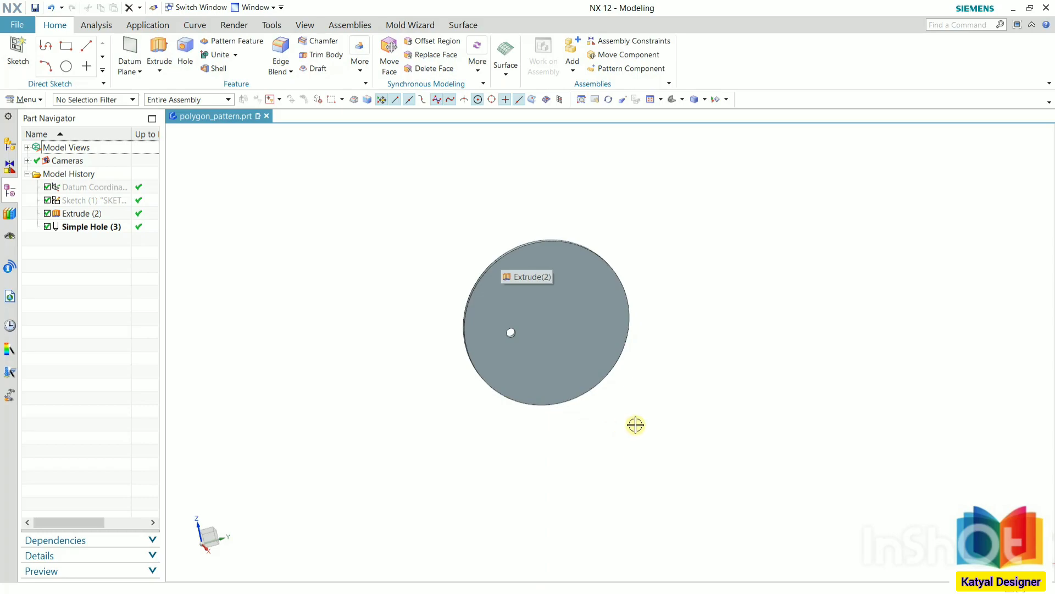
pyautogui.click(240, 44)
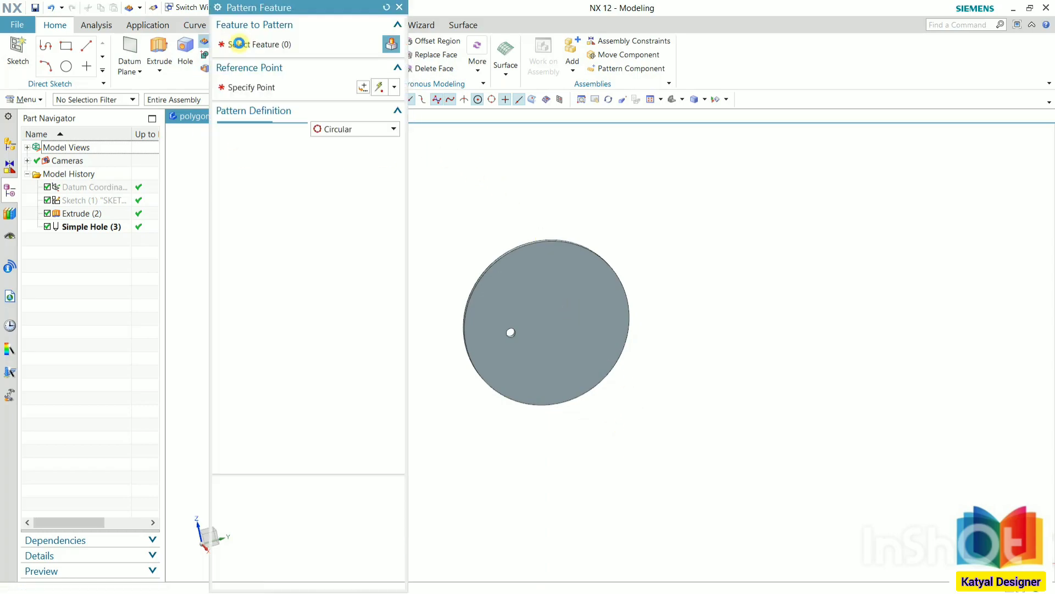
pyautogui.click(317, 132)
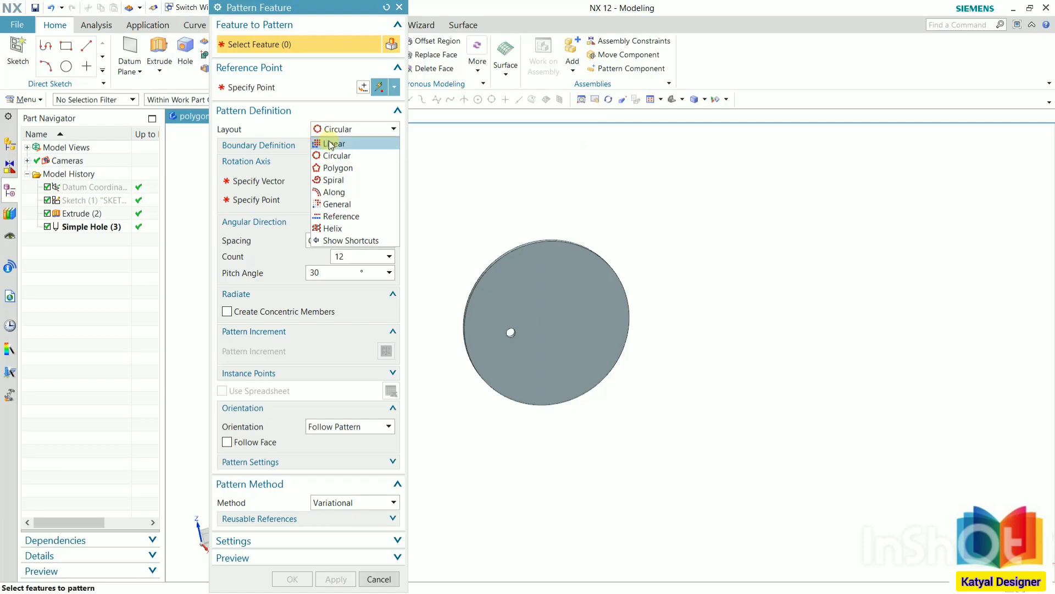
pyautogui.click(343, 167)
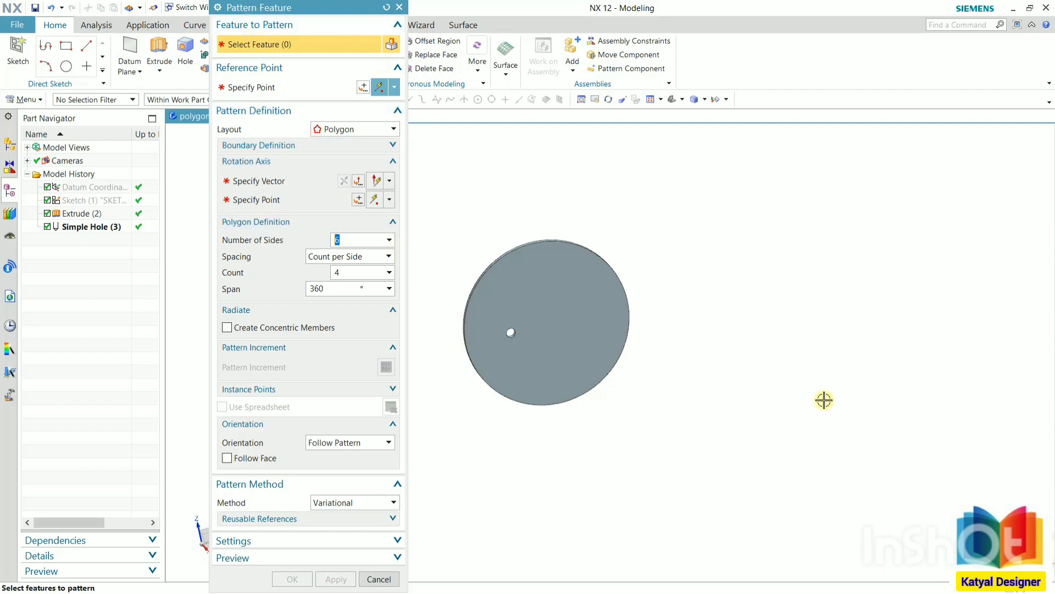
pyautogui.scroll(3, 612, 334)
pyautogui.scroll(-4, 609, 369)
pyautogui.scroll(2, 608, 355)
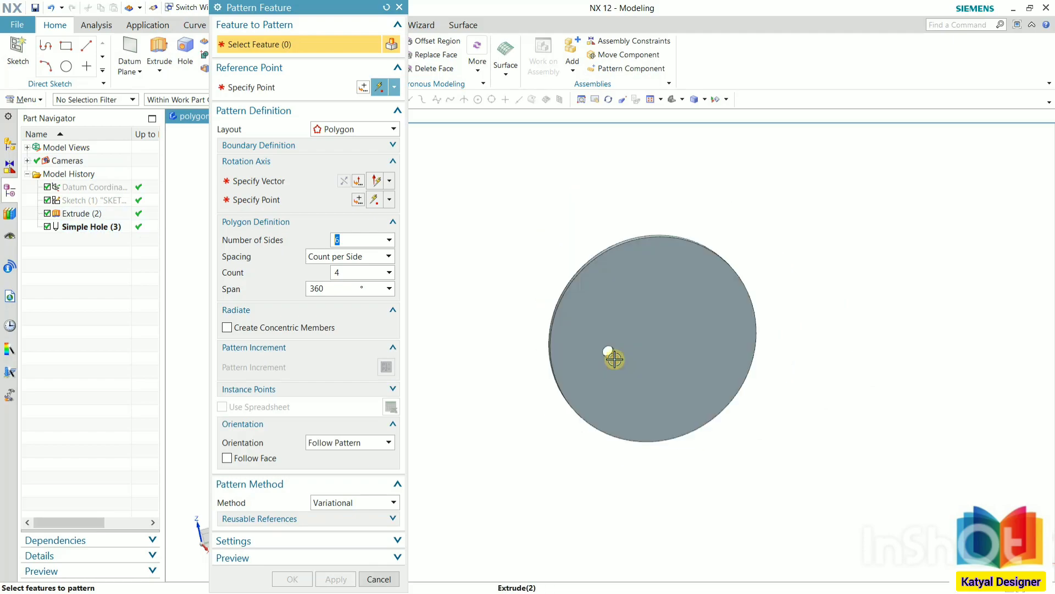
pyautogui.scroll(3, 615, 359)
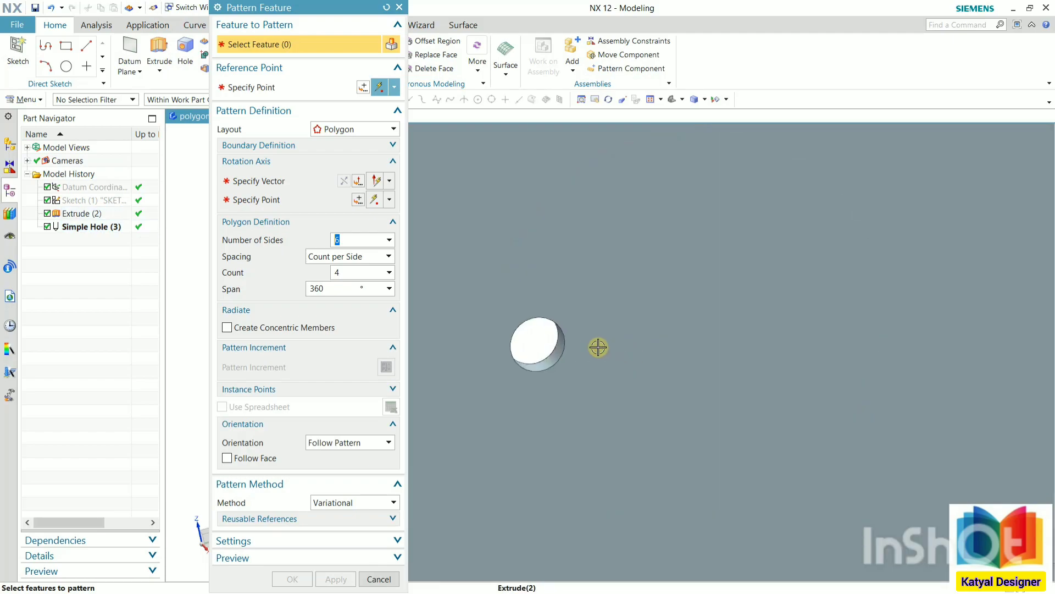
pyautogui.click(554, 358)
pyautogui.click(623, 371)
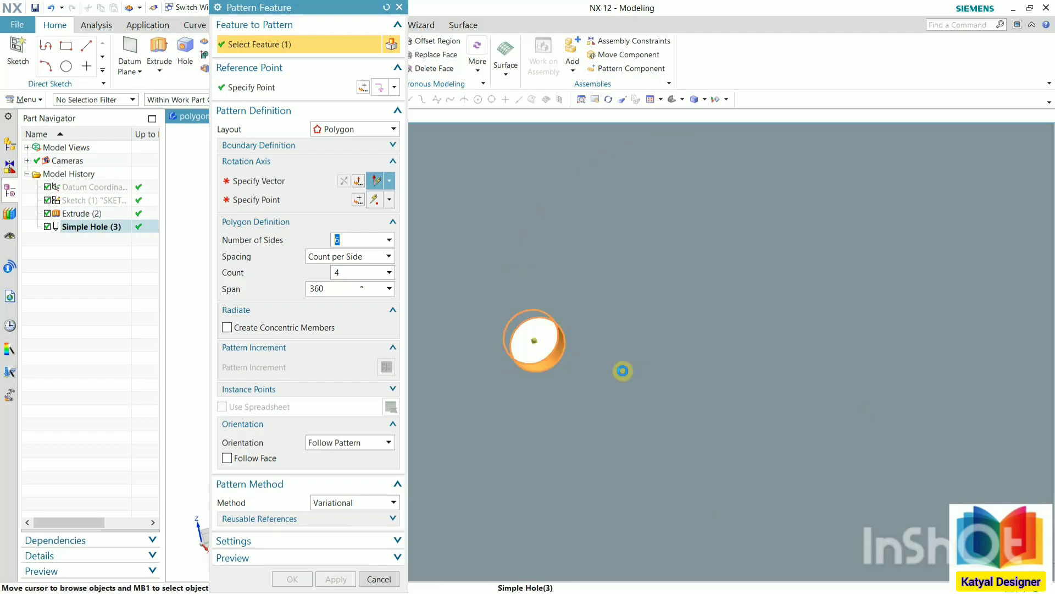
# Specify the rotation axis of the pattern from the disc's outer cylindrical face.
pyautogui.scroll(-3, 632, 365)
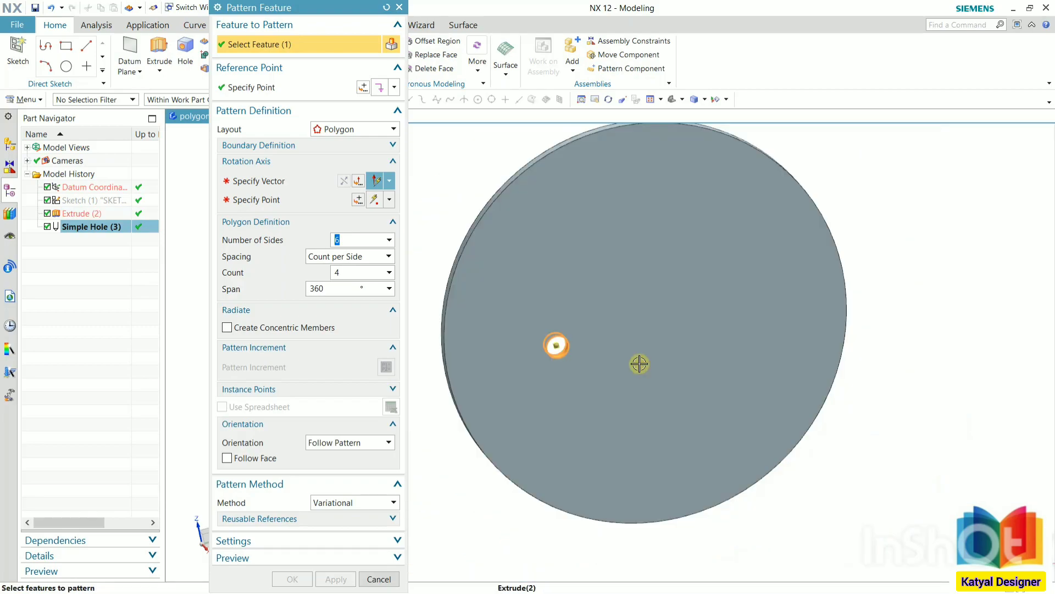
pyautogui.scroll(-1, 640, 363)
pyautogui.click(275, 185)
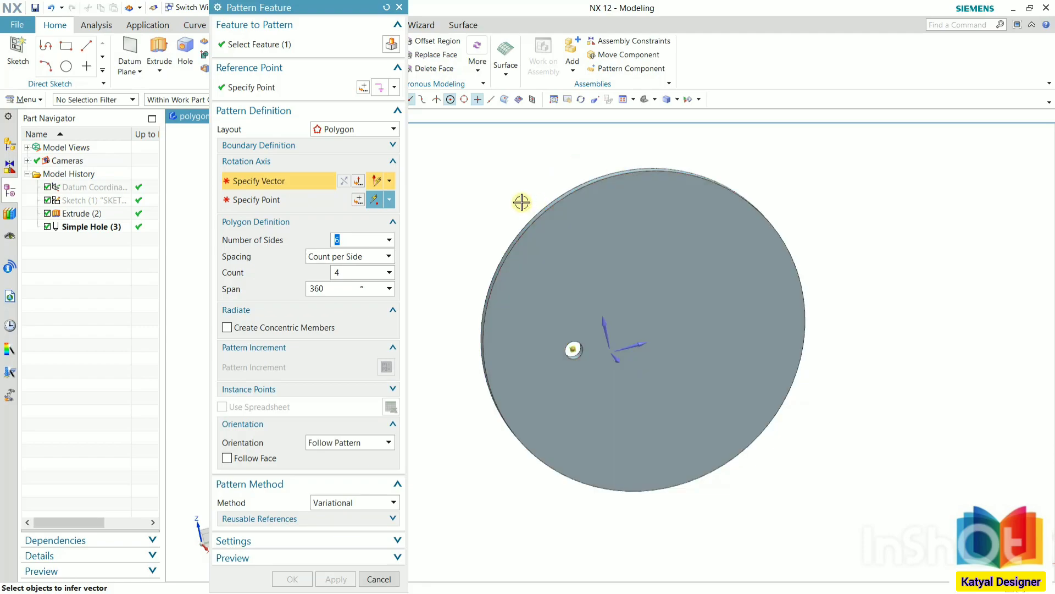
pyautogui.moveTo(522, 202)
pyautogui.mouseDown(button='middle')
pyautogui.moveTo(553, 170)
pyautogui.moveTo(528, 218)
pyautogui.moveTo(530, 207)
pyautogui.mouseUp(button='middle')
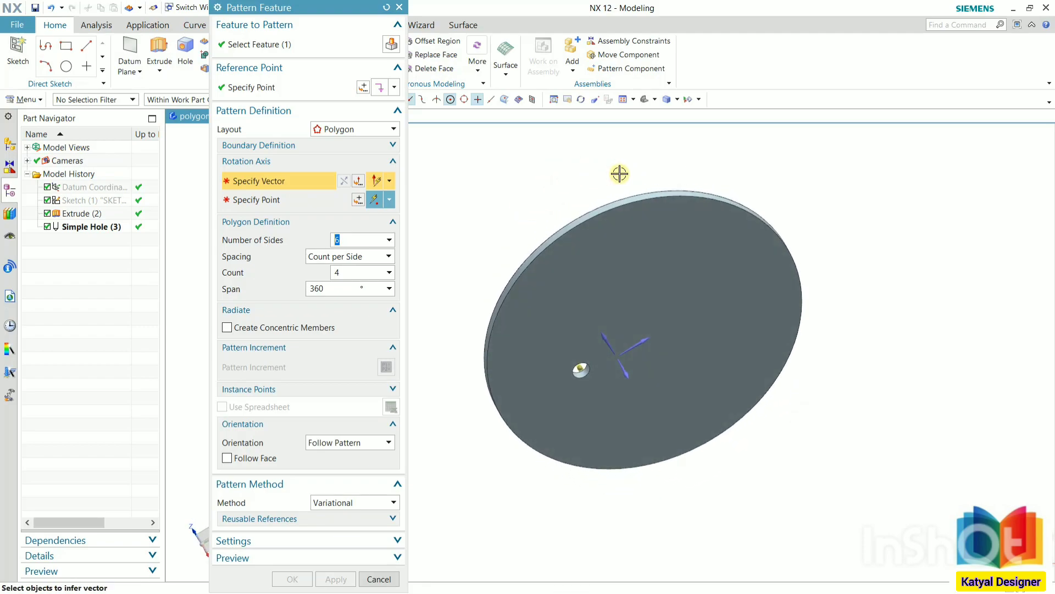
pyautogui.scroll(5, 619, 175)
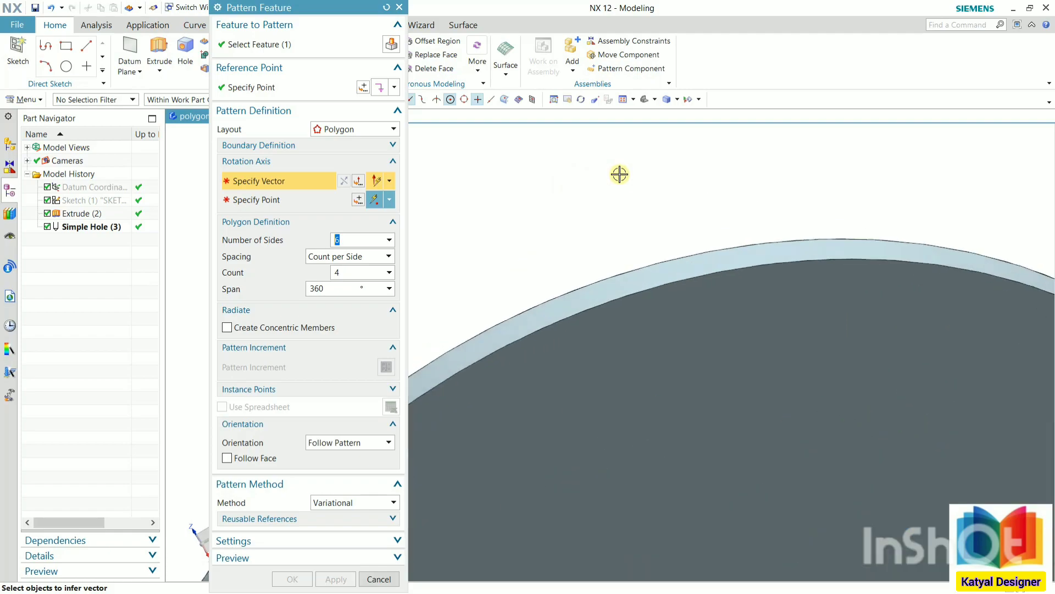
pyautogui.click(755, 253)
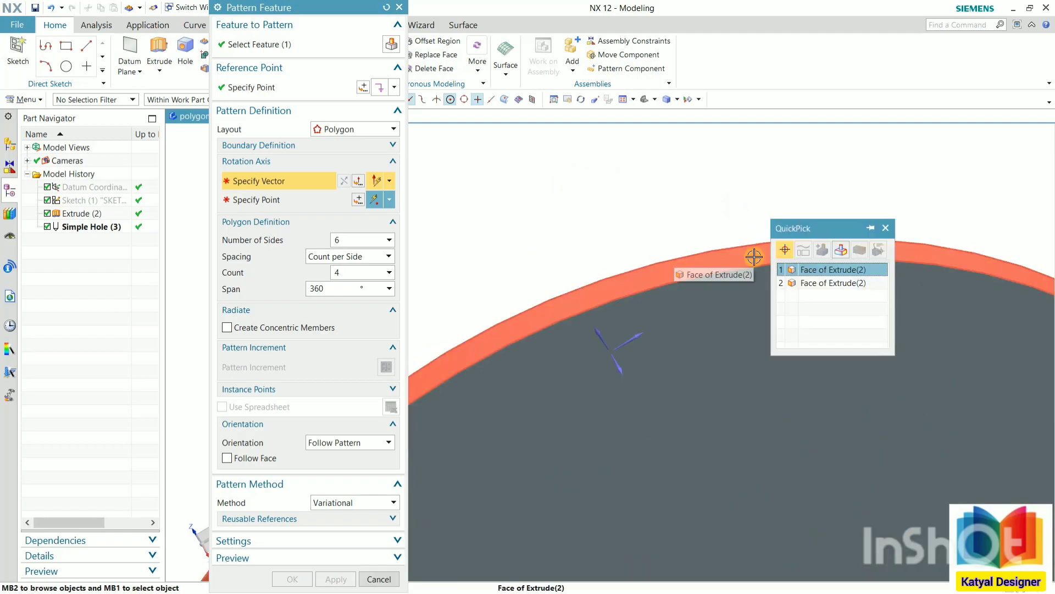
pyautogui.click(830, 273)
pyautogui.scroll(-5, 746, 216)
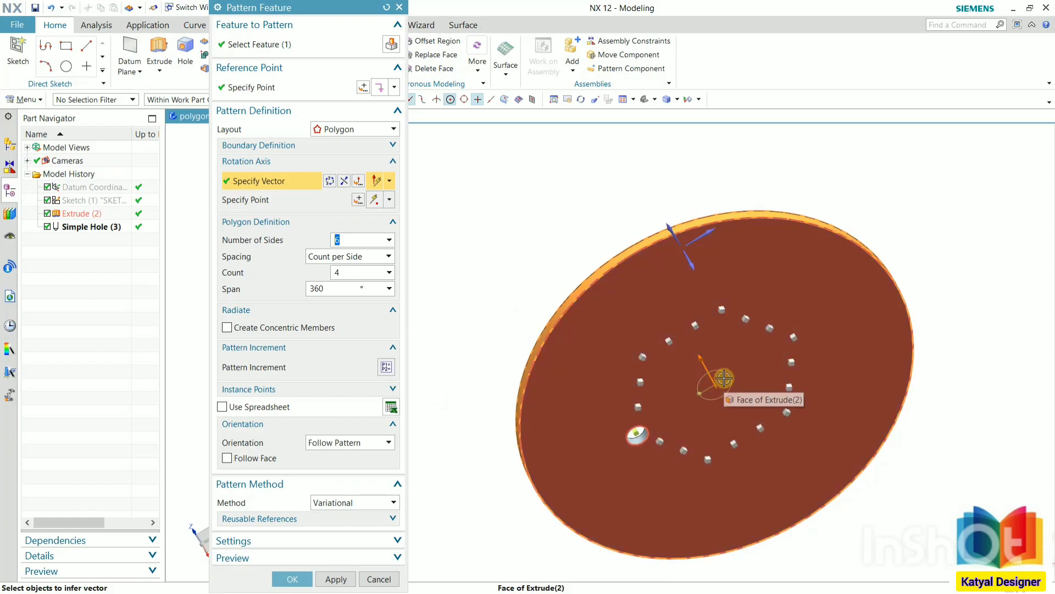
# Set the polygon pattern's count per side to 3 and create the pattern.
pyautogui.moveTo(860, 365)
pyautogui.mouseDown(button='middle')
pyautogui.moveTo(835, 323)
pyautogui.moveTo(846, 347)
pyautogui.moveTo(843, 330)
pyautogui.moveTo(857, 344)
pyautogui.moveTo(842, 313)
pyautogui.moveTo(862, 344)
pyautogui.moveTo(841, 355)
pyautogui.moveTo(850, 337)
pyautogui.moveTo(853, 345)
pyautogui.mouseUp(button='middle')
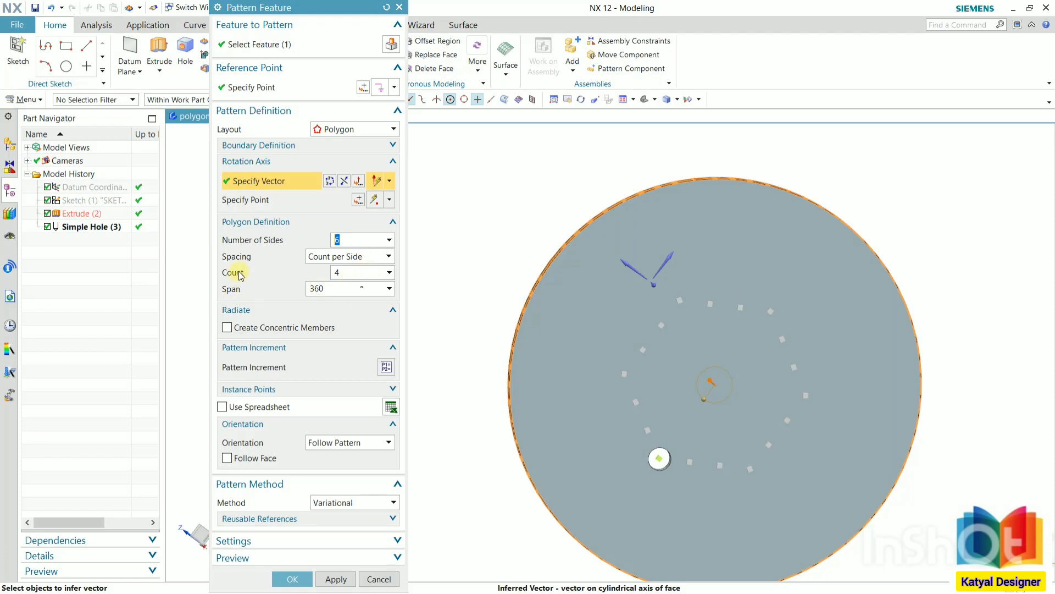
pyautogui.click(339, 278)
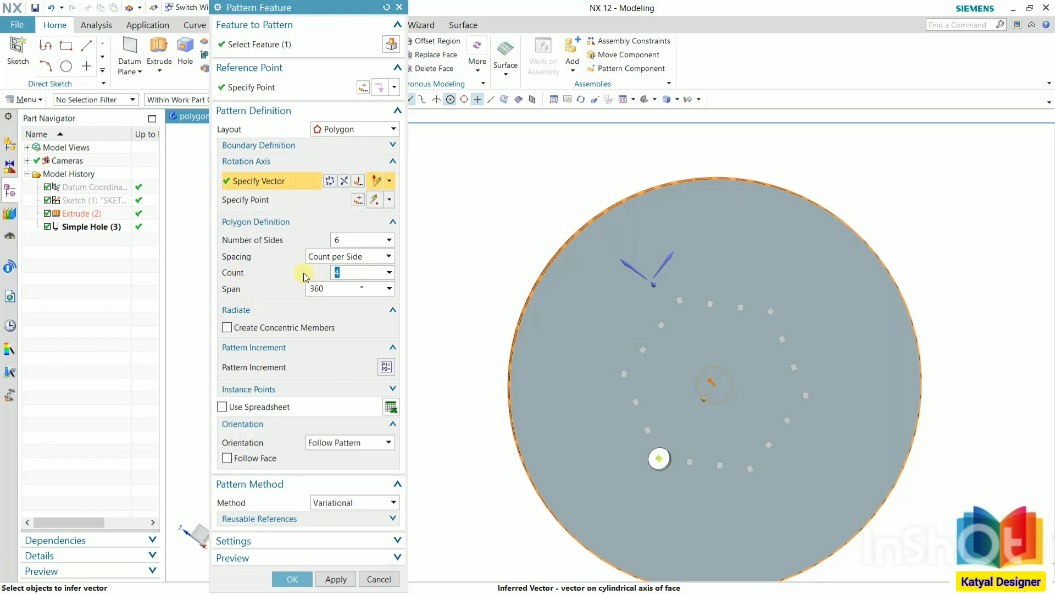
pyautogui.press('Return')
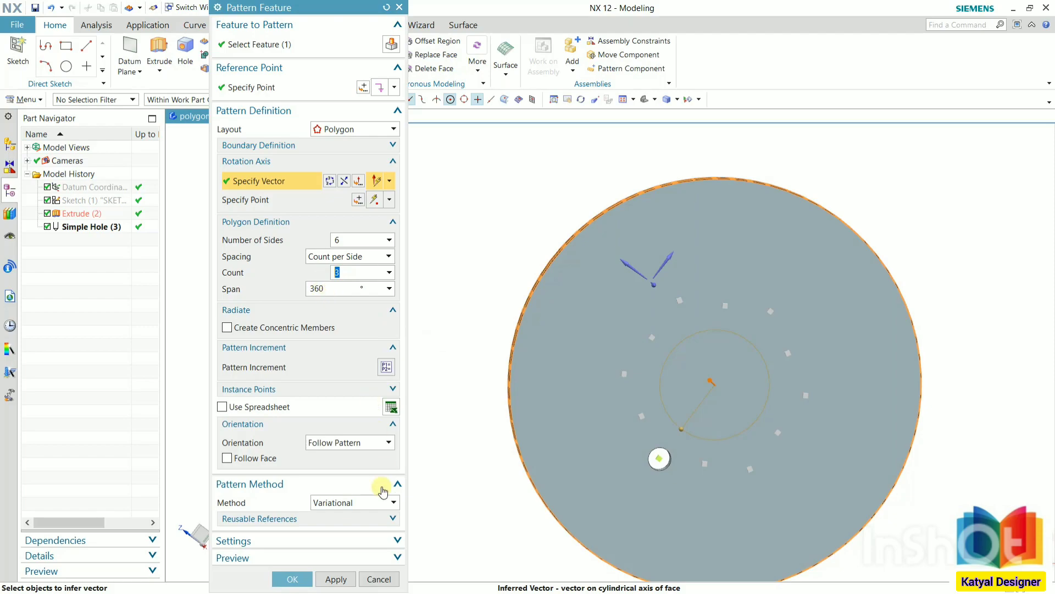
pyautogui.click(293, 579)
pyautogui.moveTo(874, 355)
pyautogui.mouseDown(button='middle')
pyautogui.moveTo(896, 335)
pyautogui.moveTo(890, 345)
pyautogui.mouseUp(button='middle')
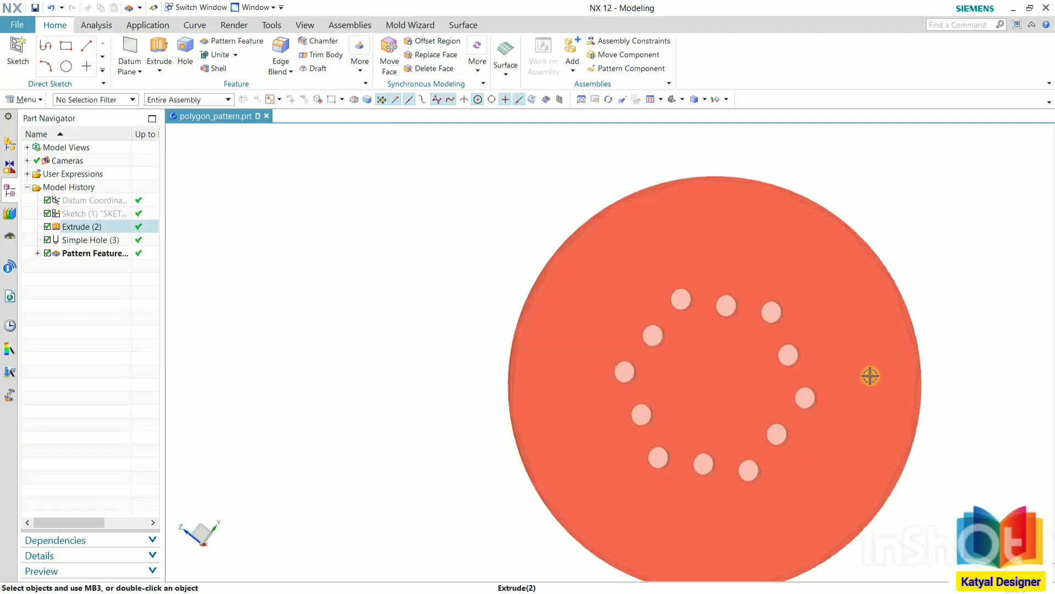
# Edit the polygon pattern to create concentric members with a pitch distance of 30 mm.
pyautogui.scroll(3, 829, 313)
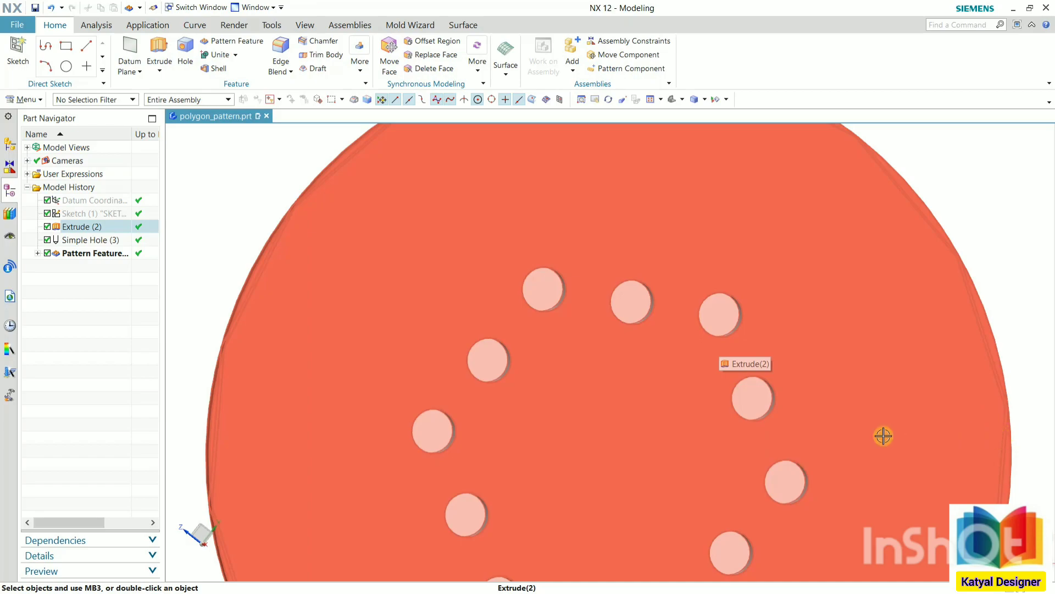
pyautogui.scroll(-3, 737, 410)
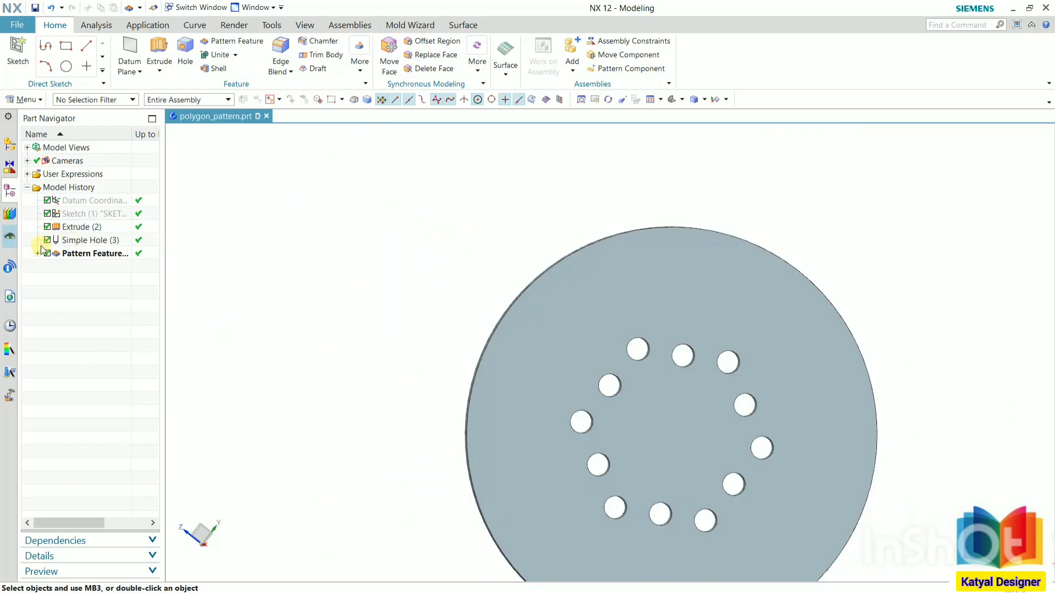
pyautogui.doubleClick(80, 257)
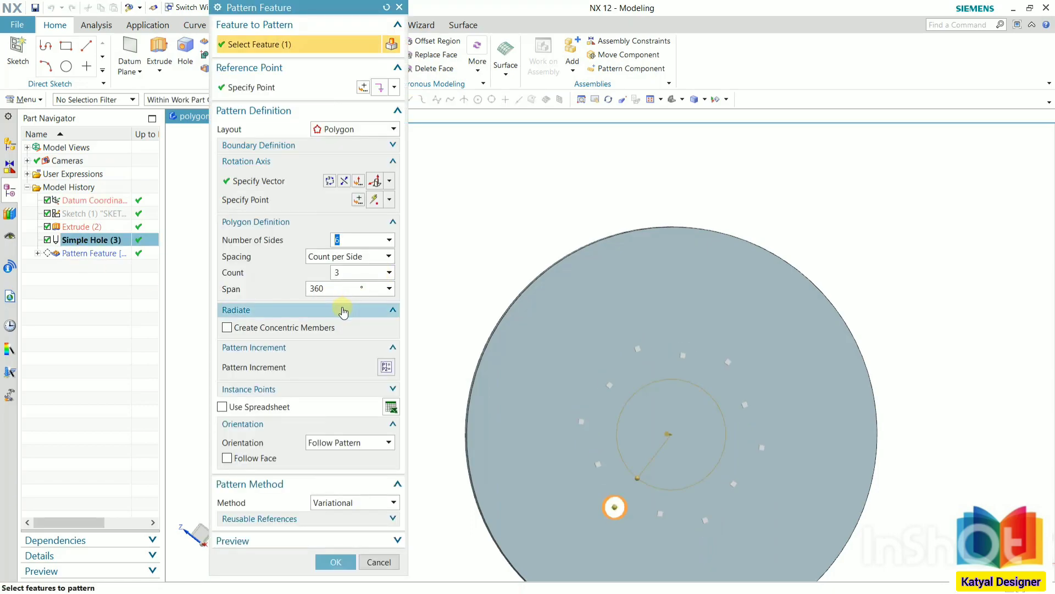
pyautogui.click(251, 328)
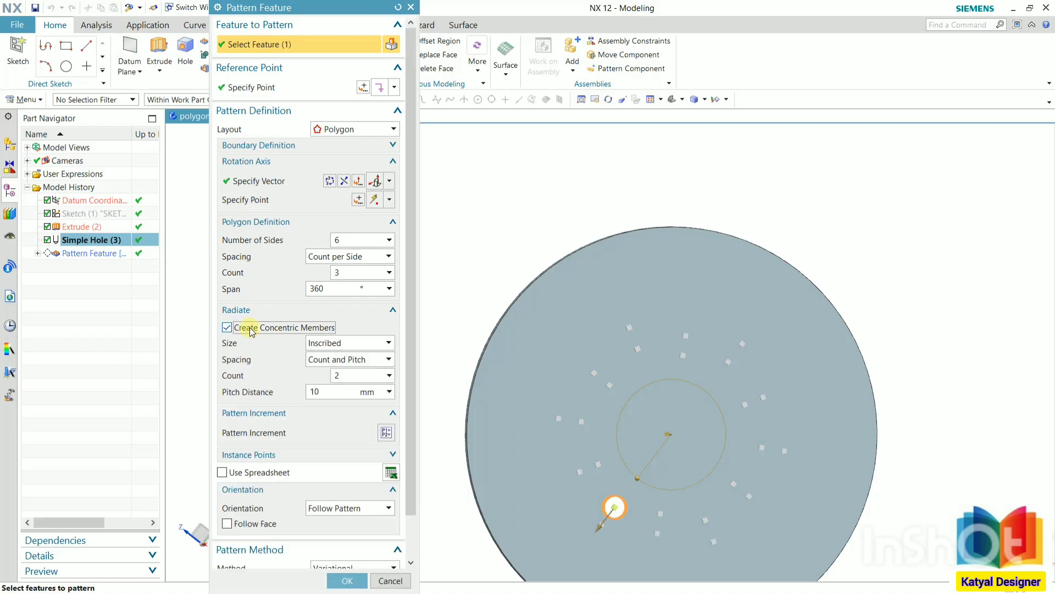
pyautogui.click(323, 391)
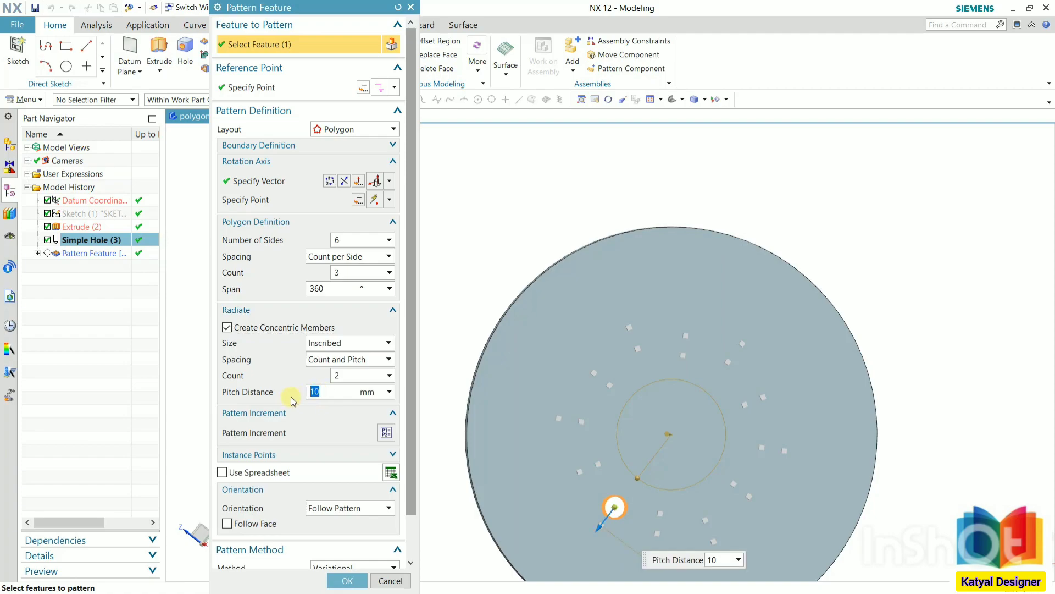
pyautogui.write('30')
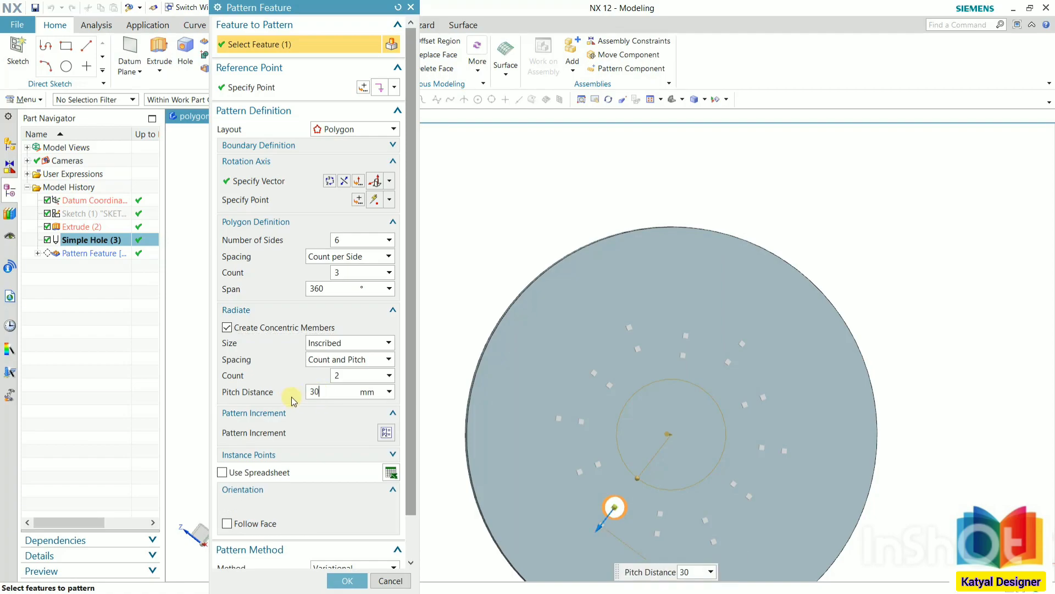
pyautogui.press('Return')
pyautogui.scroll(-1, 441, 304)
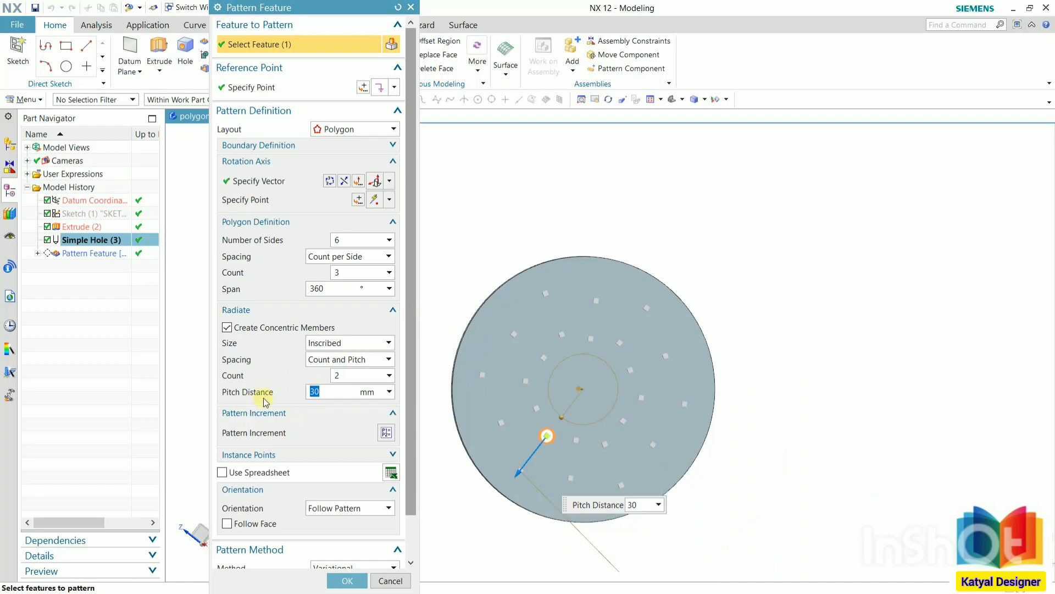
# Choose Inscribed as the size of the concentric members and accept the pattern edit.
pyautogui.click(331, 345)
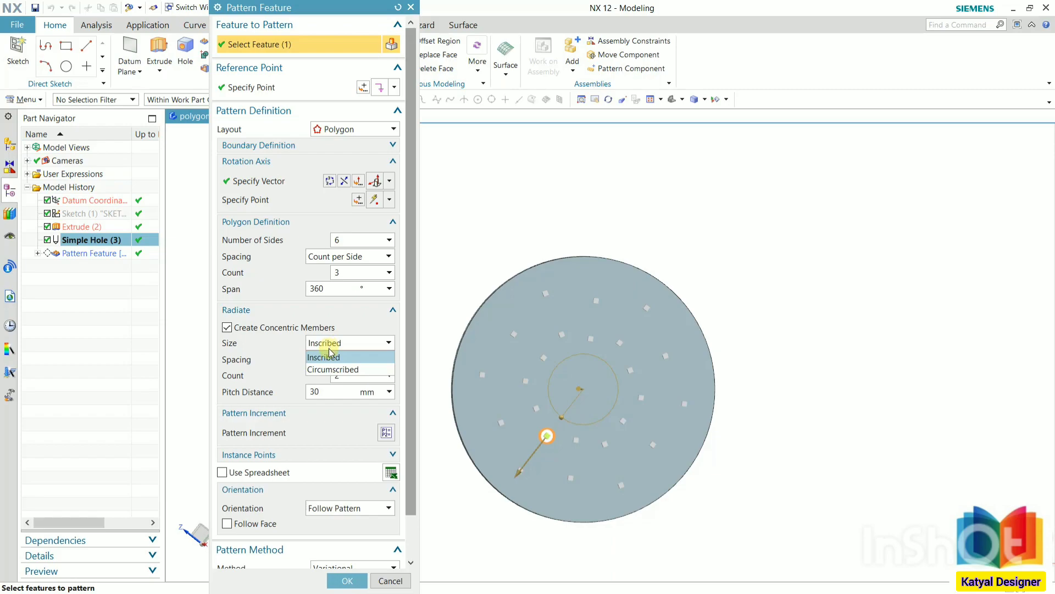
pyautogui.click(329, 356)
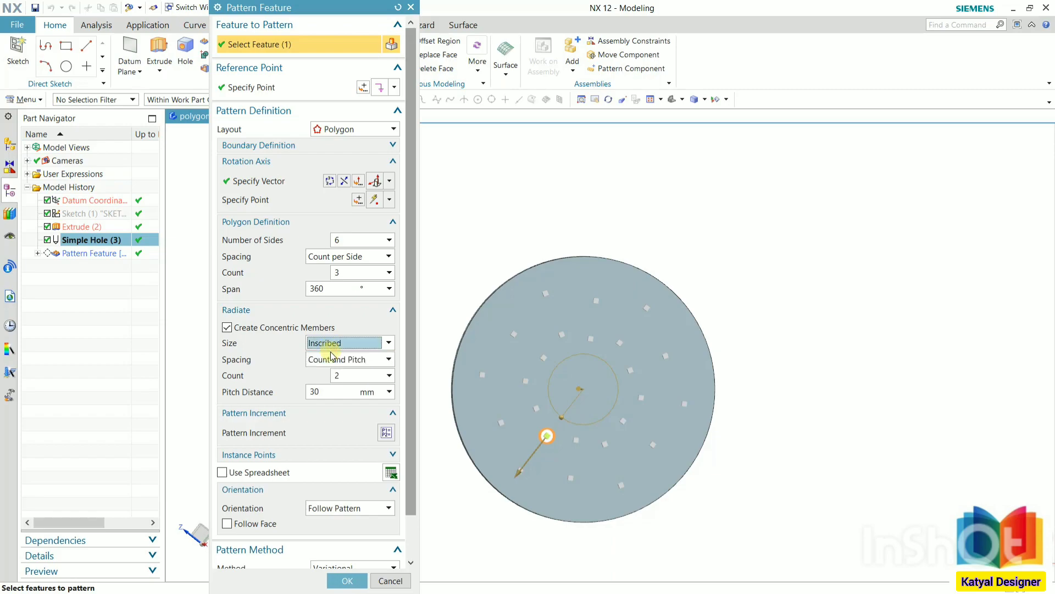
pyautogui.click(348, 581)
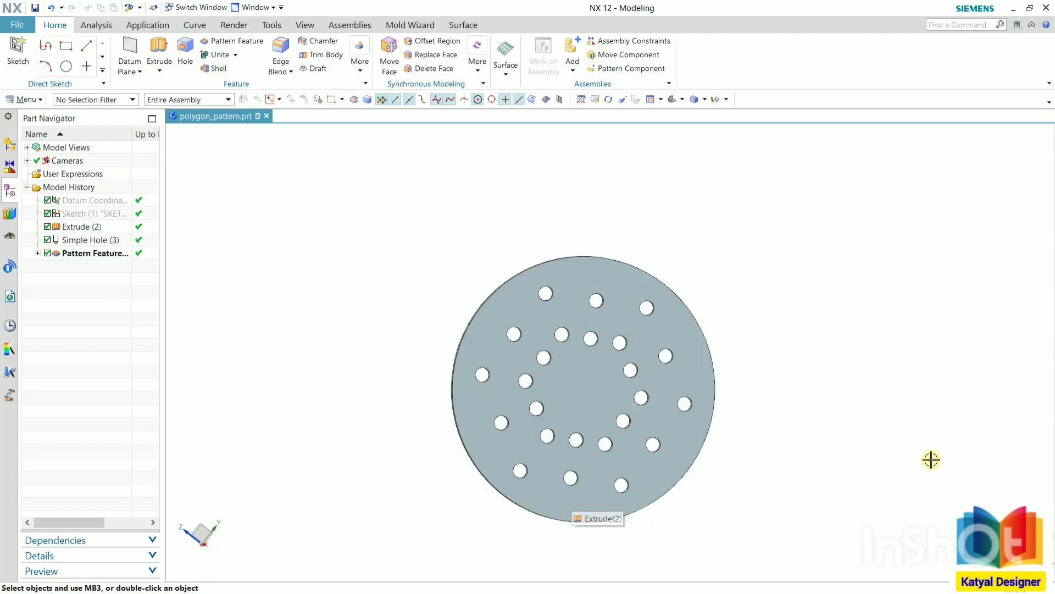
# Delete the polygon pattern and set up a Pattern Feature with the Spiral layout on the disc's simple hole.
pyautogui.rightClick(92, 258)
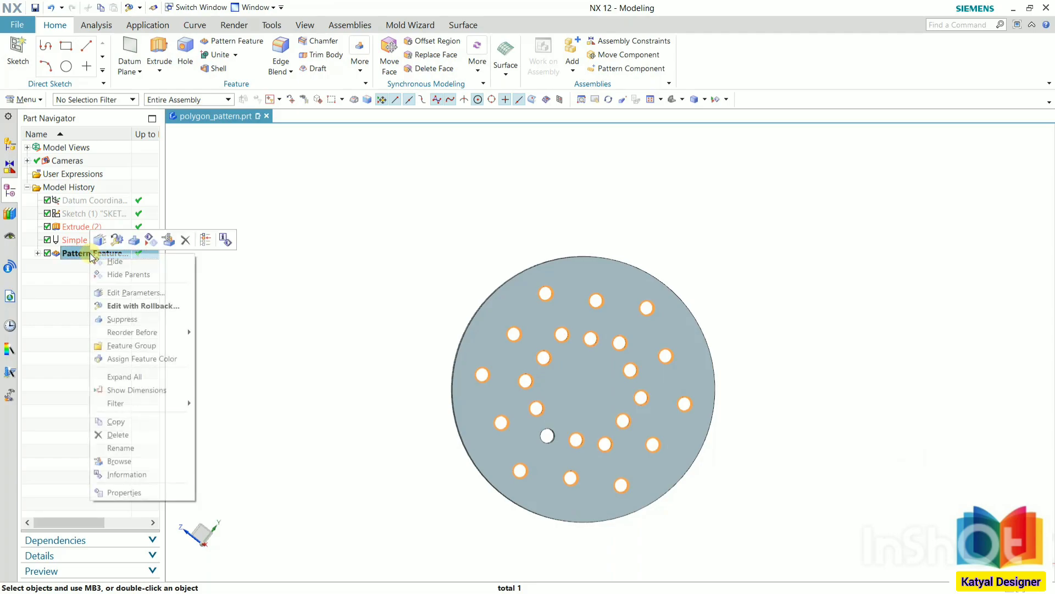
pyautogui.click(144, 437)
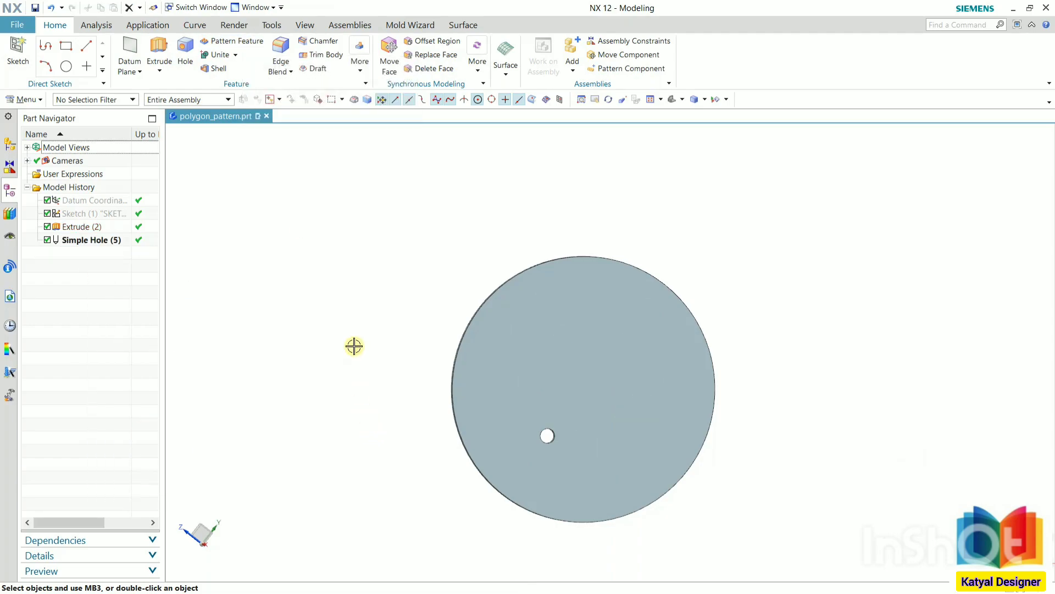
pyautogui.click(239, 43)
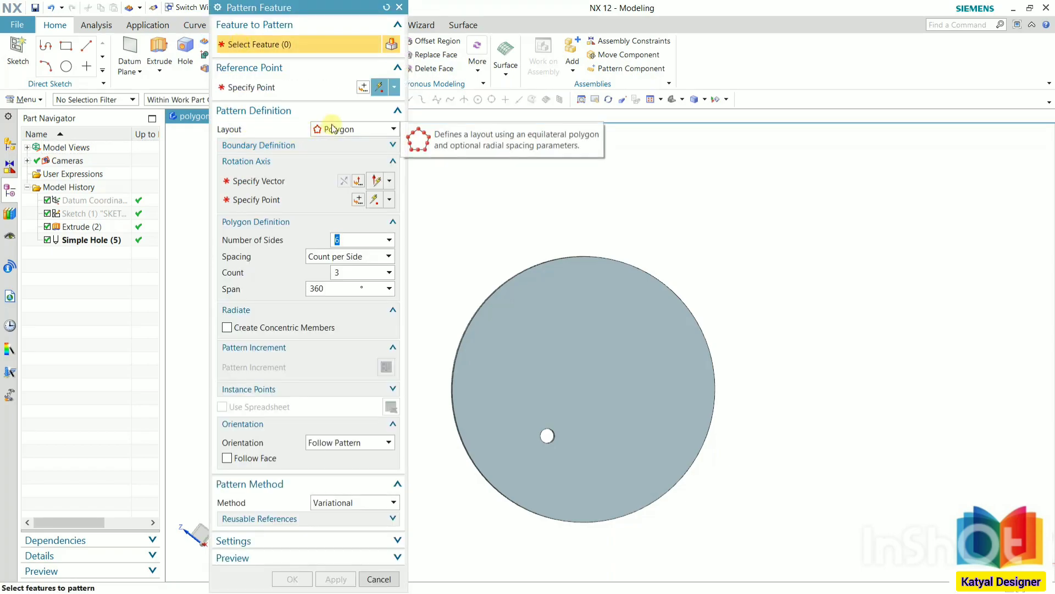
pyautogui.click(338, 130)
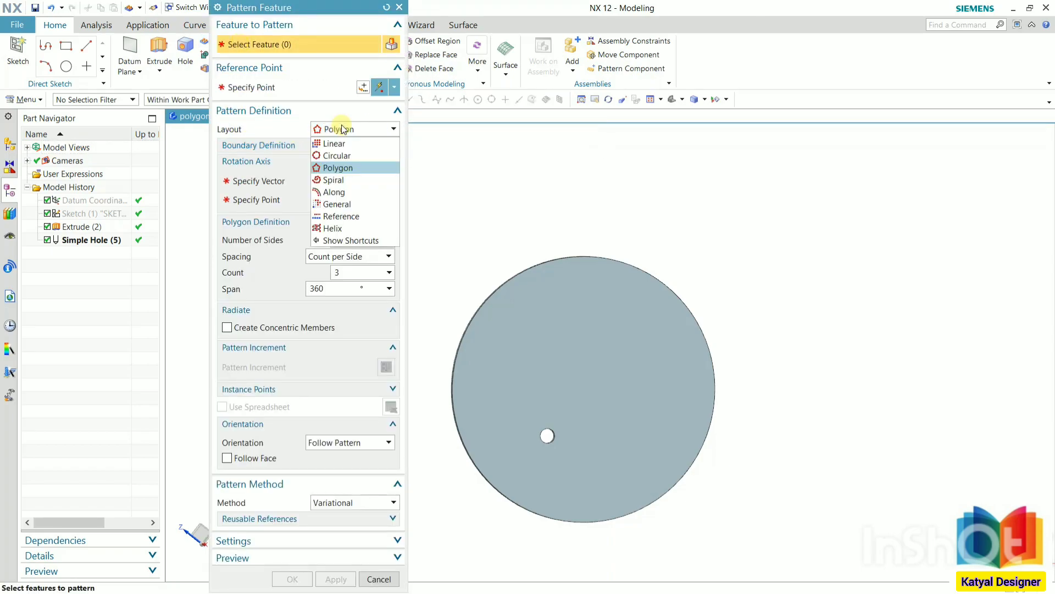
pyautogui.click(331, 181)
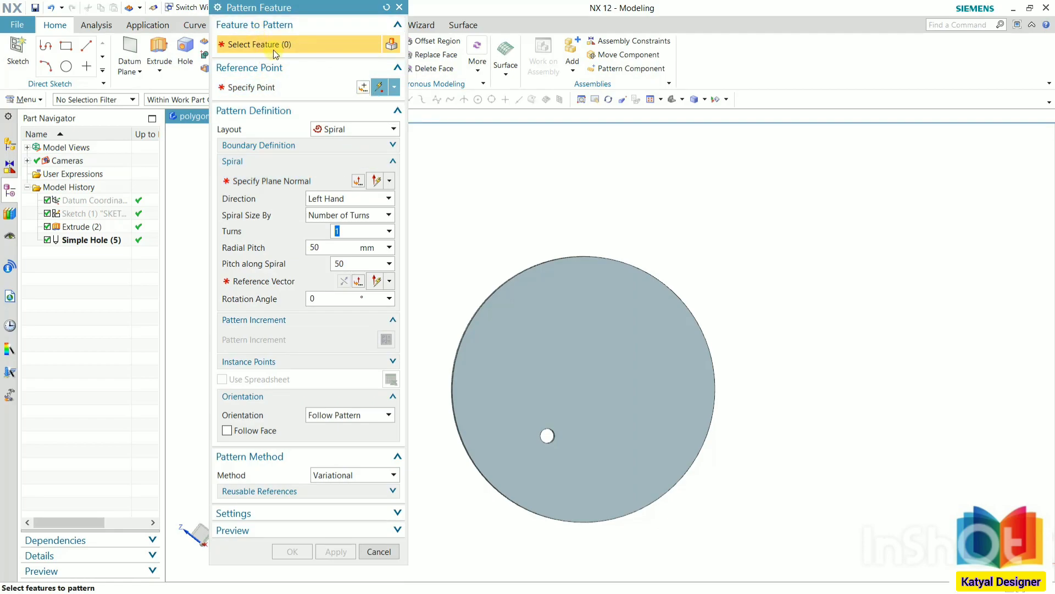
pyautogui.click(99, 240)
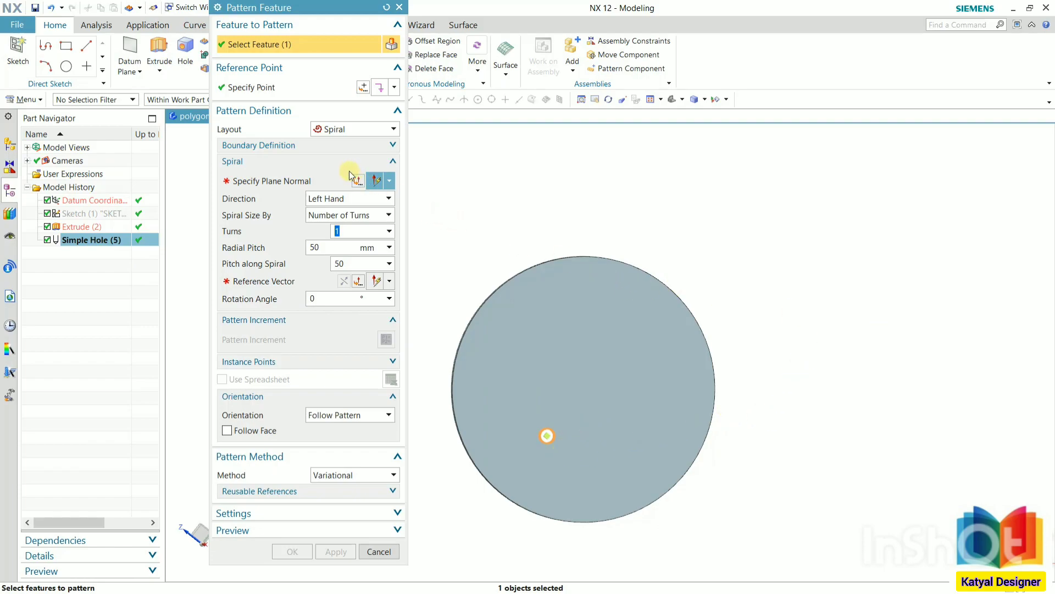
# Specify the plane normal of the spiral from the disc's flat front face.
pyautogui.click(275, 187)
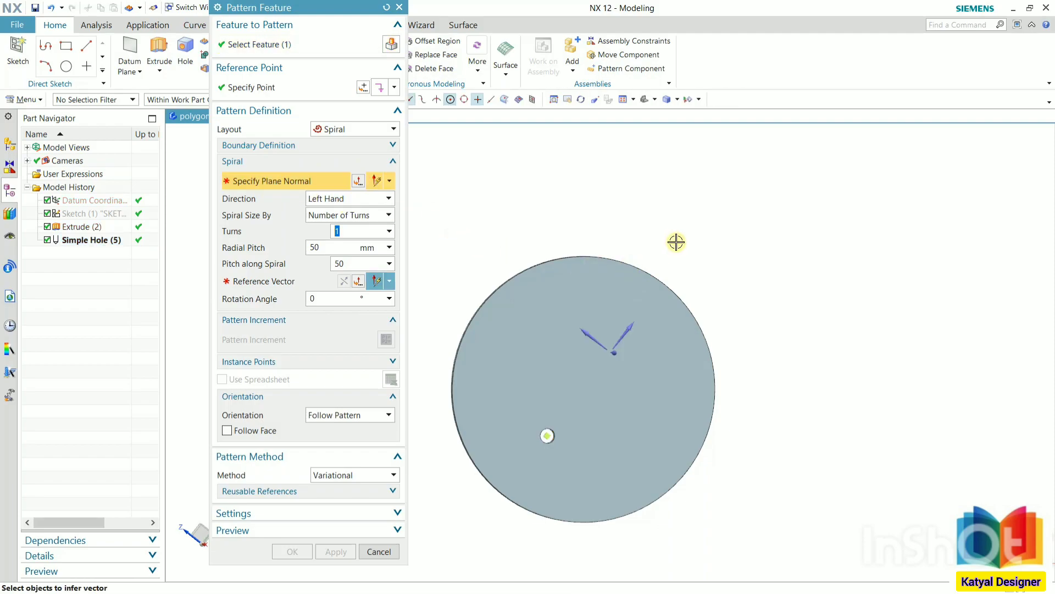
pyautogui.moveTo(676, 241); pyautogui.dragTo(719, 250, button='middle')
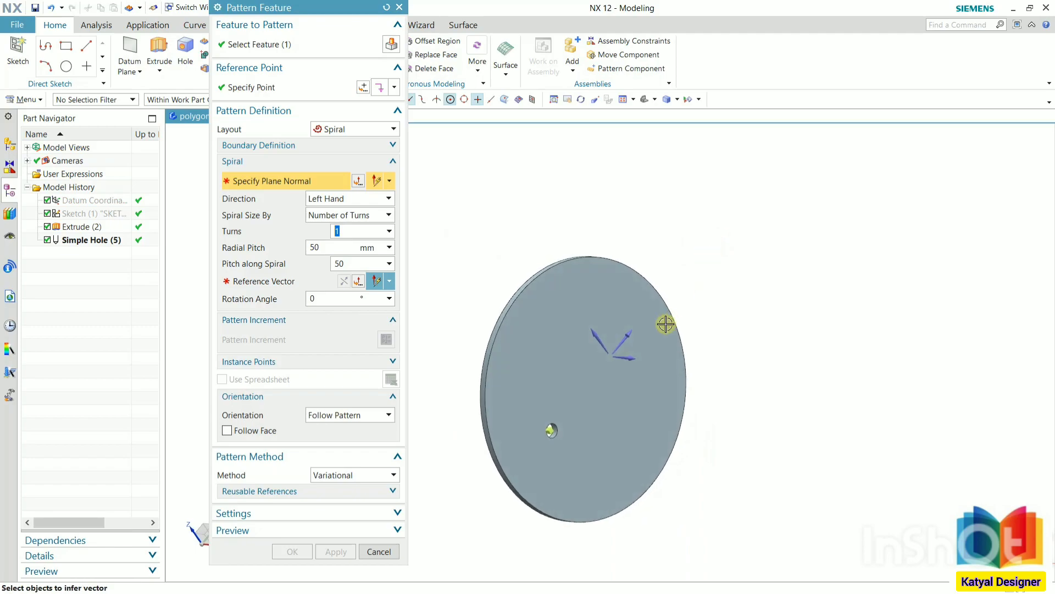
pyautogui.click(552, 369)
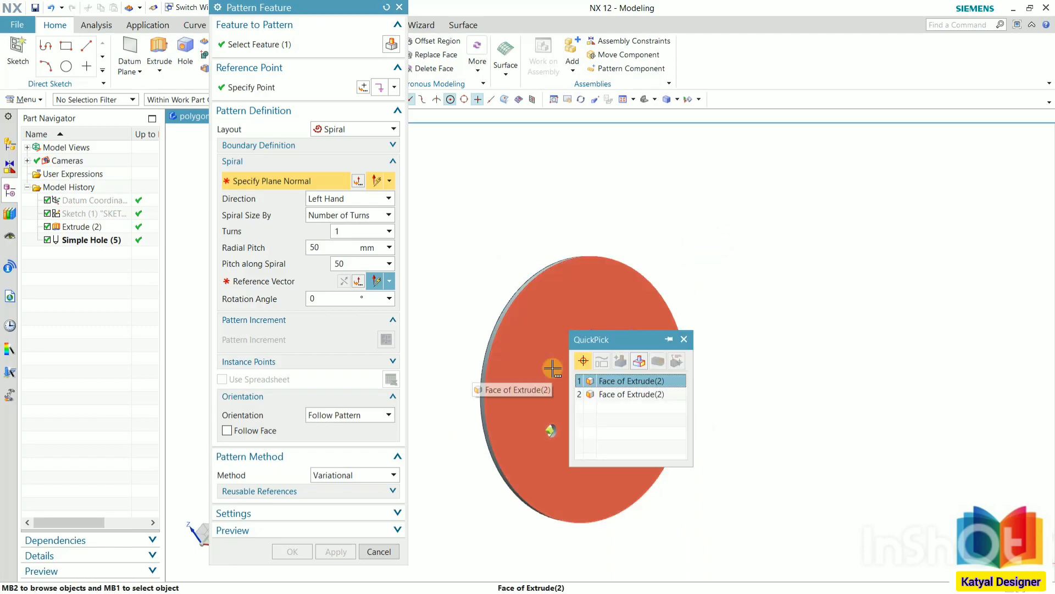
pyautogui.click(600, 380)
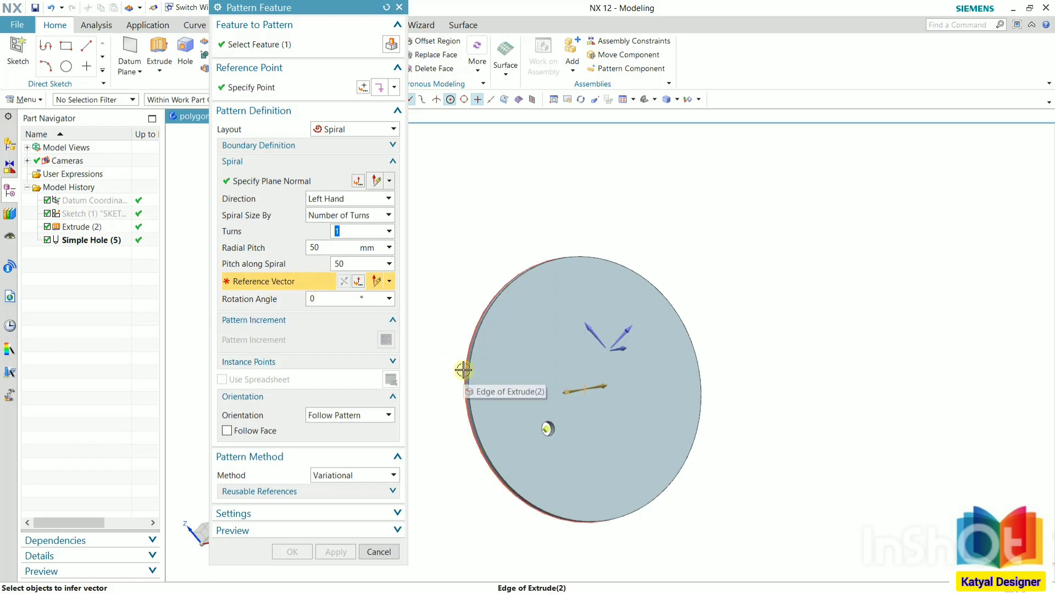
# Specify the Y-axis as the reference vector of the spiral.
pyautogui.moveTo(676, 316); pyautogui.dragTo(677, 352, button='middle')
pyautogui.scroll(3, 613, 347)
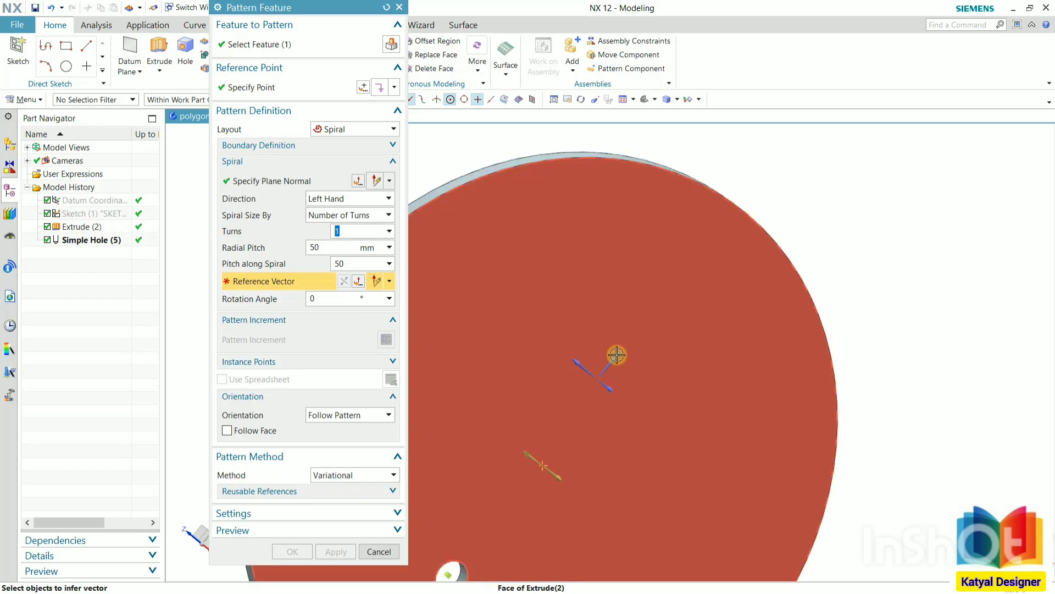
pyautogui.click(615, 357)
pyautogui.scroll(-3, 614, 357)
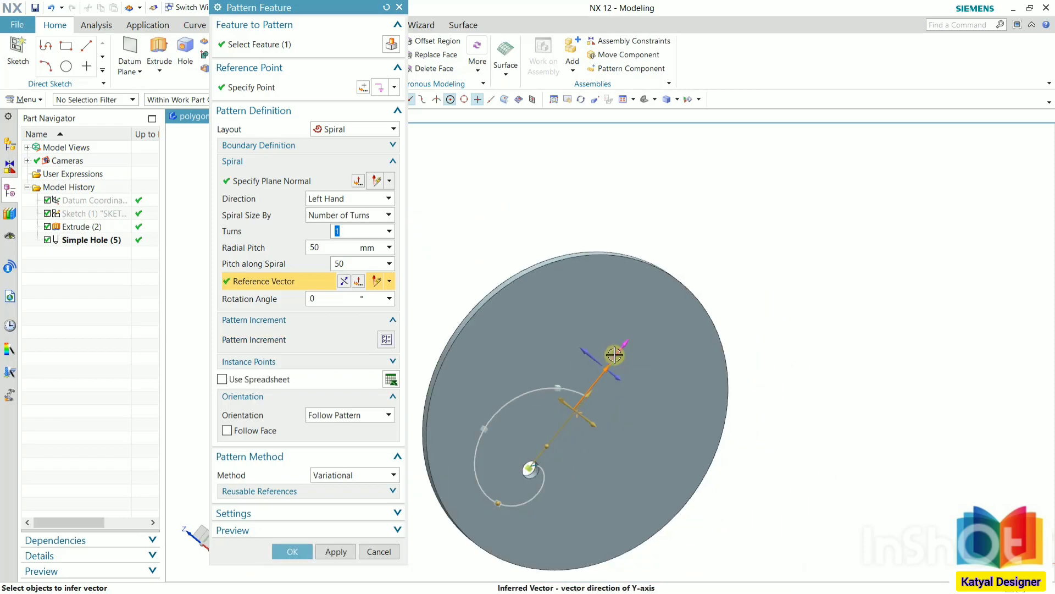
pyautogui.moveTo(610, 355); pyautogui.dragTo(631, 396, button='middle')
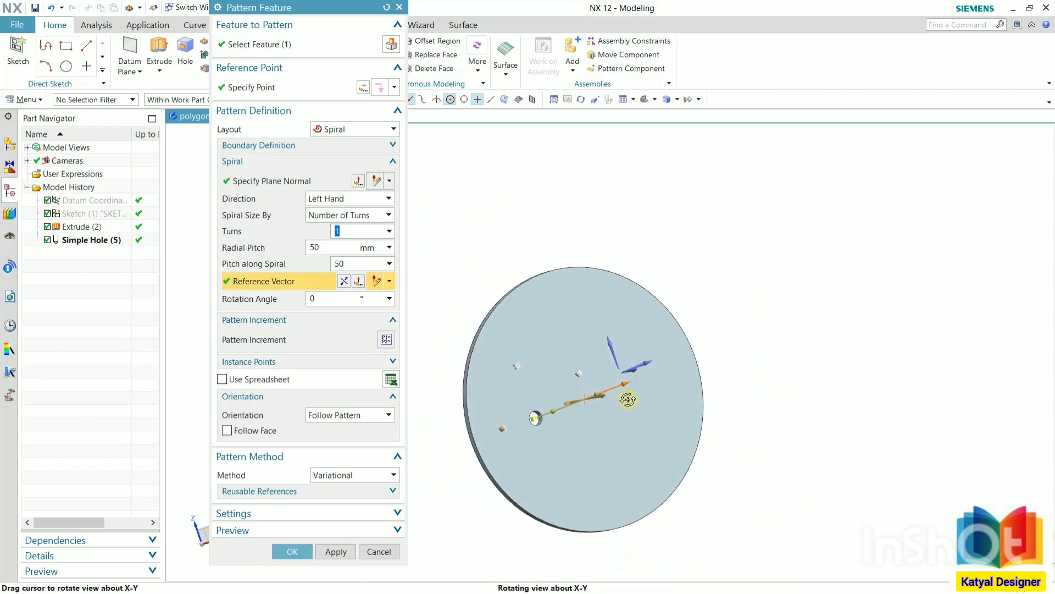
# Change the spiral's reference vector to the Z-axis.
pyautogui.scroll(3, 545, 418)
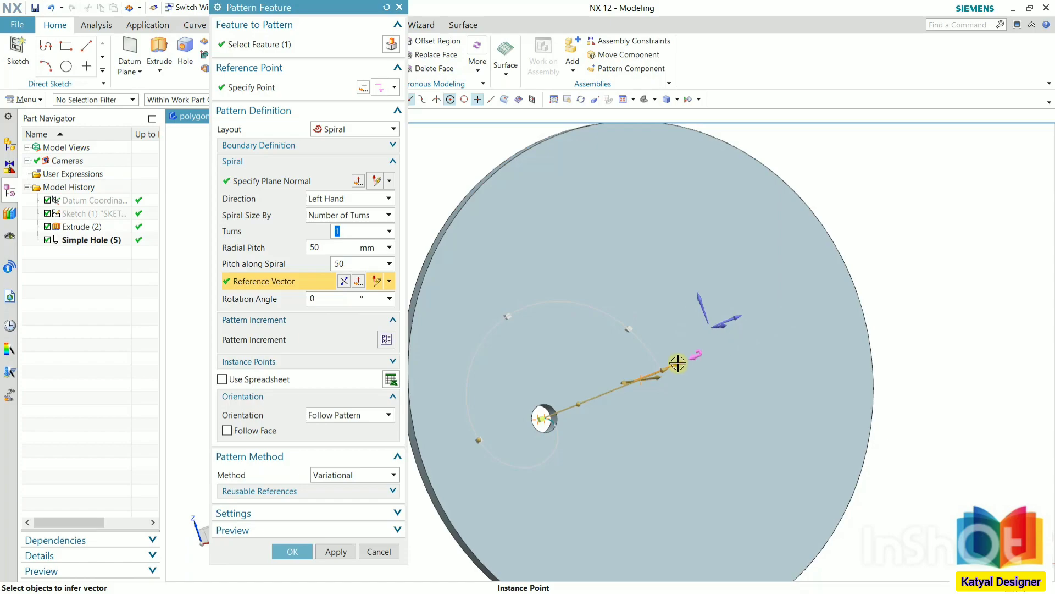
pyautogui.scroll(-1, 679, 363)
pyautogui.scroll(2, 674, 331)
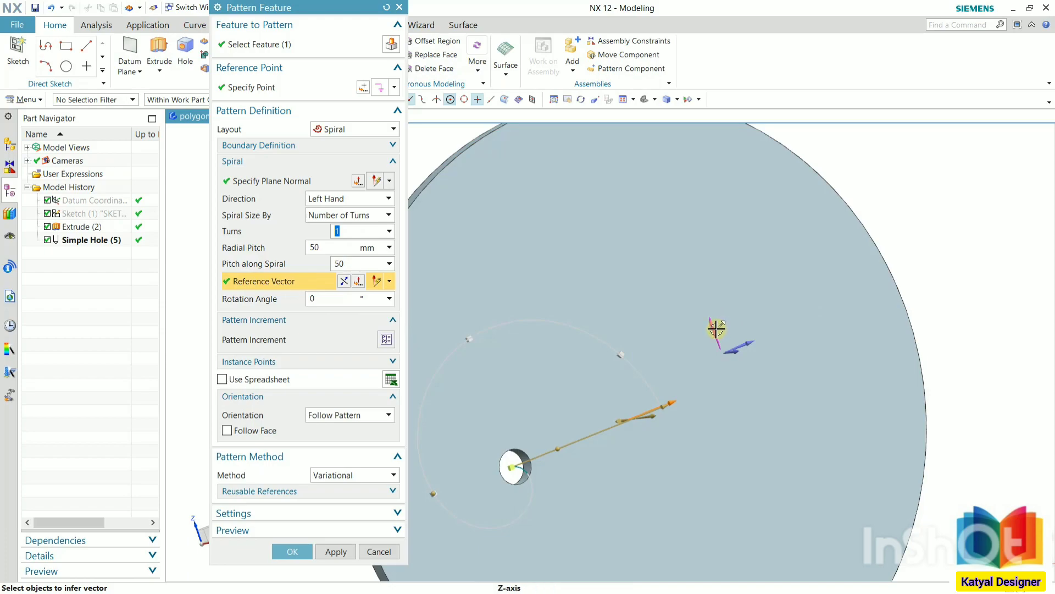
pyautogui.click(717, 329)
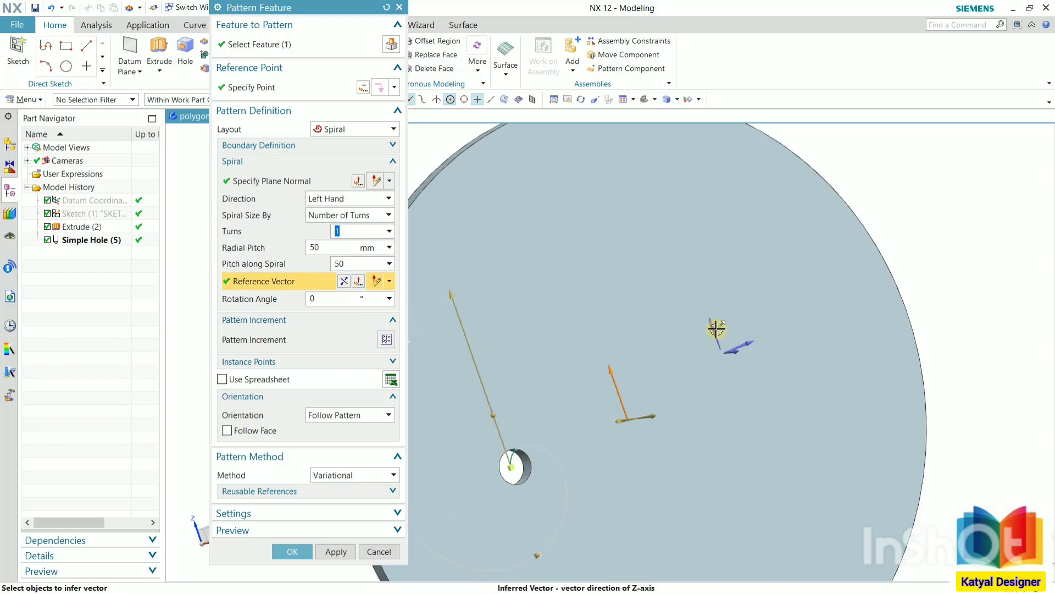
pyautogui.scroll(-4, 723, 325)
pyautogui.scroll(4, 623, 378)
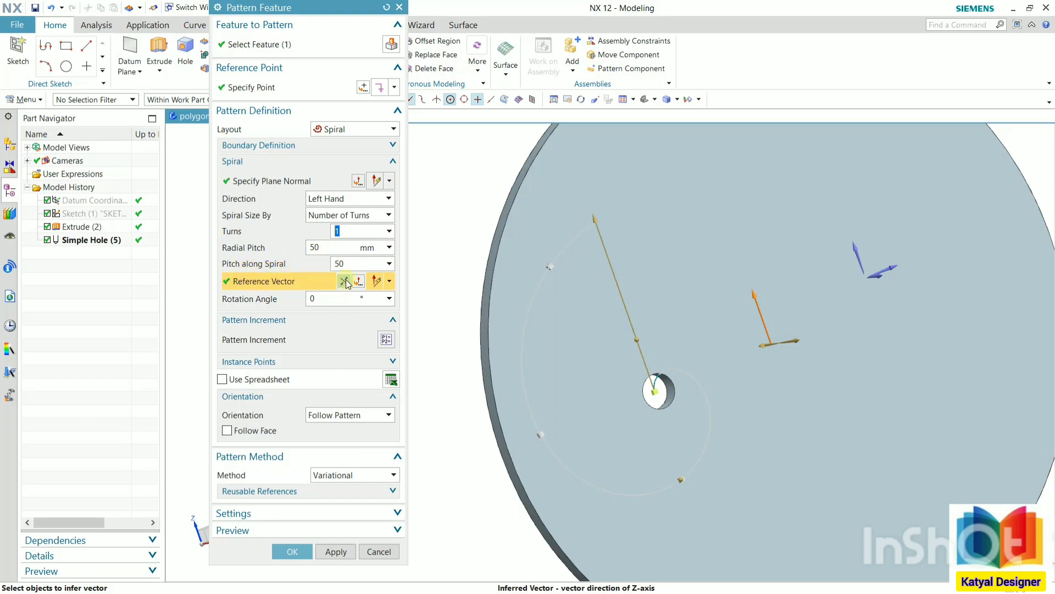
# Set the spiral's radial pitch to 25 mm and switch its reference vector back to the Y-axis.
pyautogui.press('Tab')
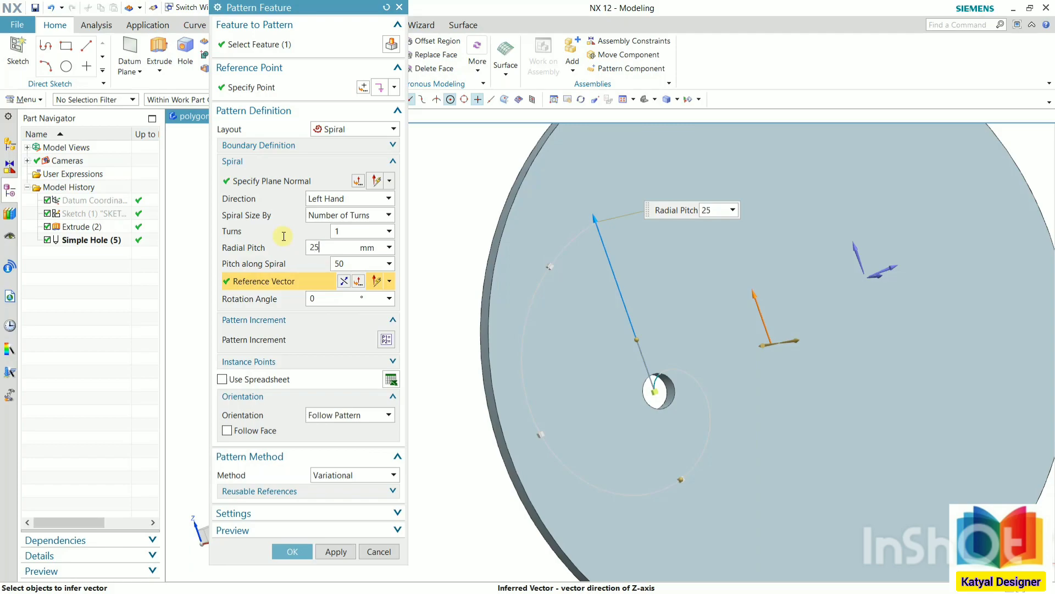
pyautogui.press('Return')
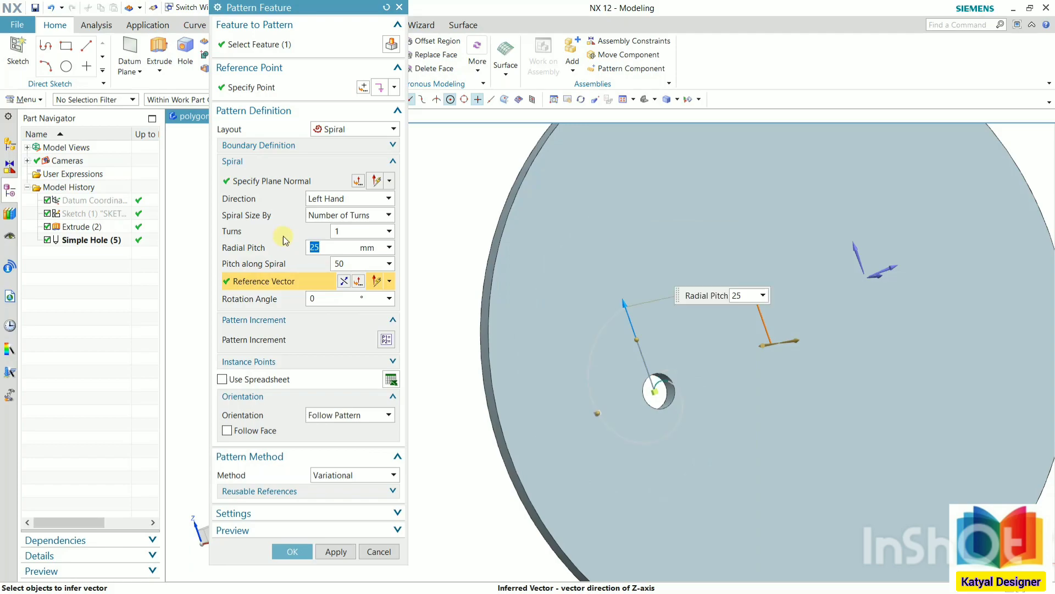
pyautogui.scroll(3, 647, 434)
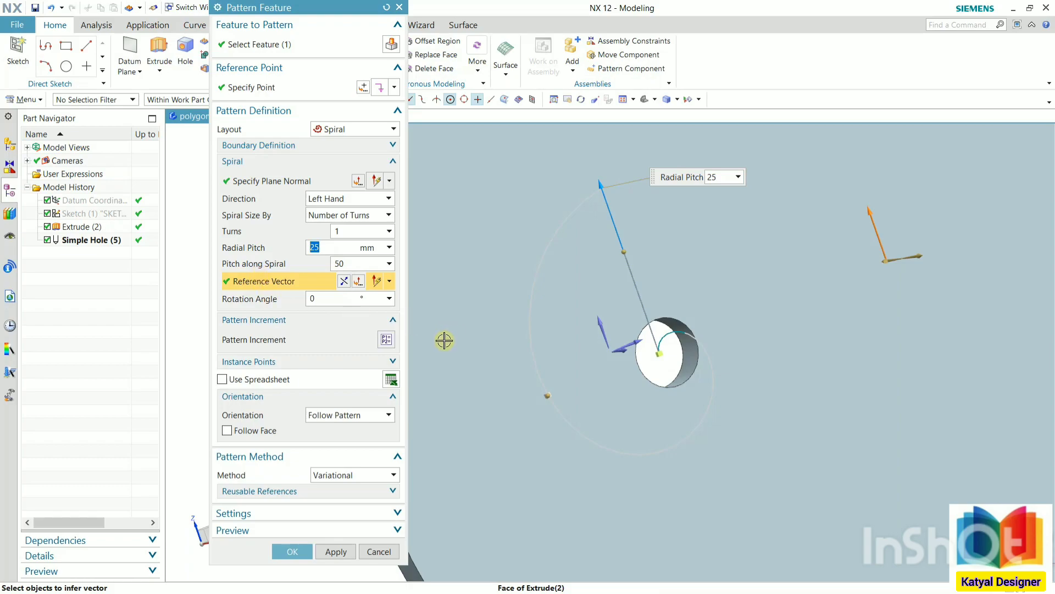
pyautogui.scroll(-4, 753, 286)
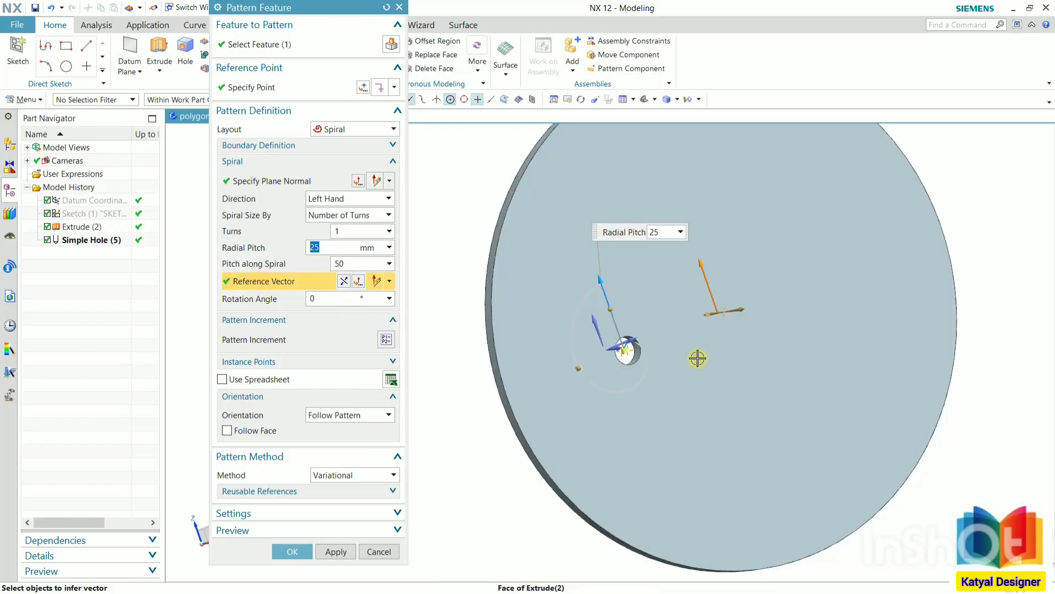
pyautogui.scroll(5, 627, 341)
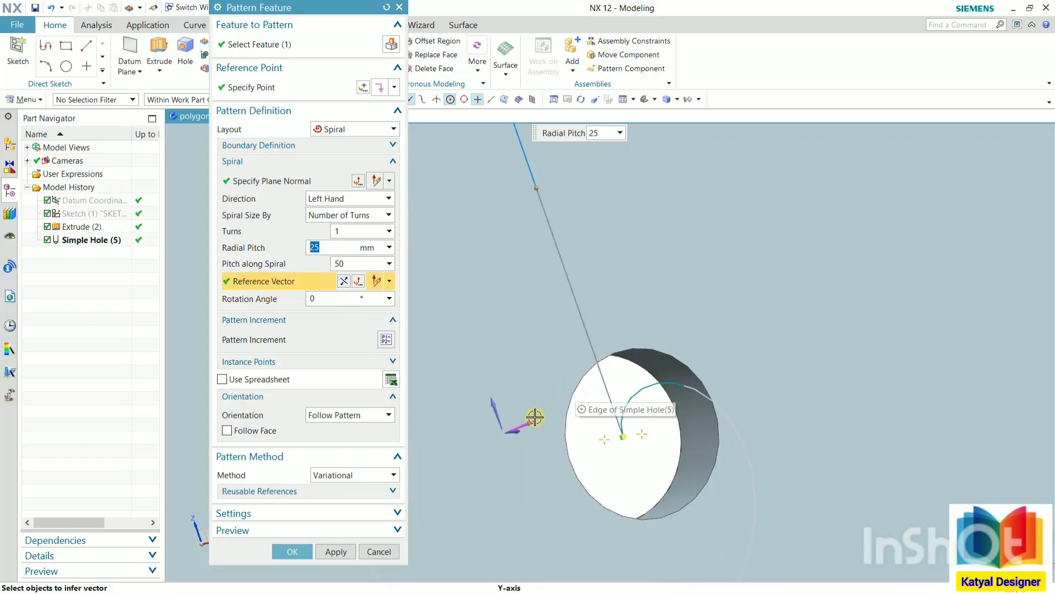
pyautogui.scroll(-5, 536, 417)
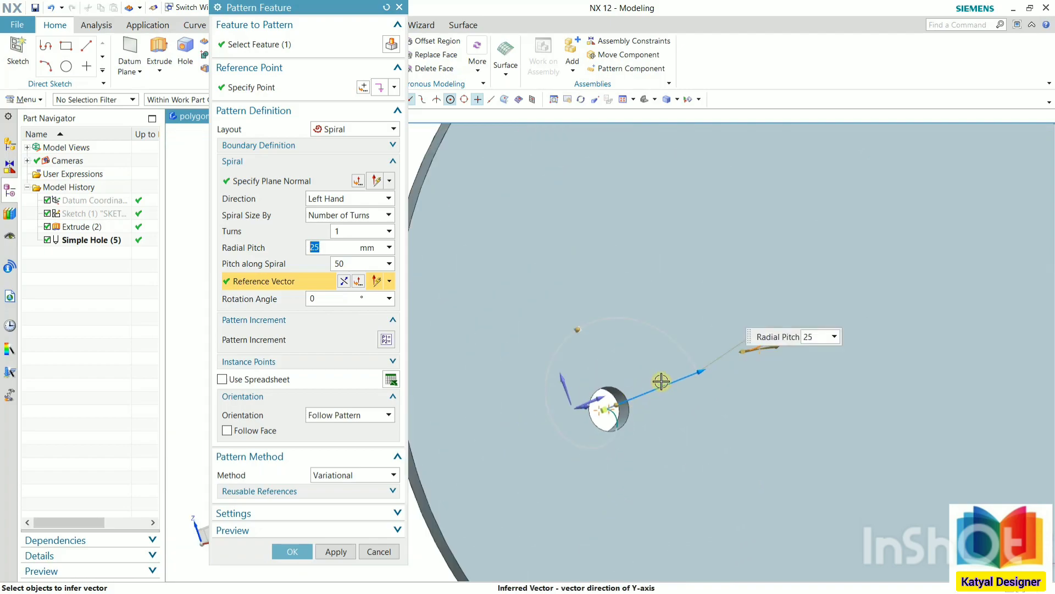
# Set the spiral to 2 turns with a pitch along the spiral of 30.
pyautogui.click(356, 226)
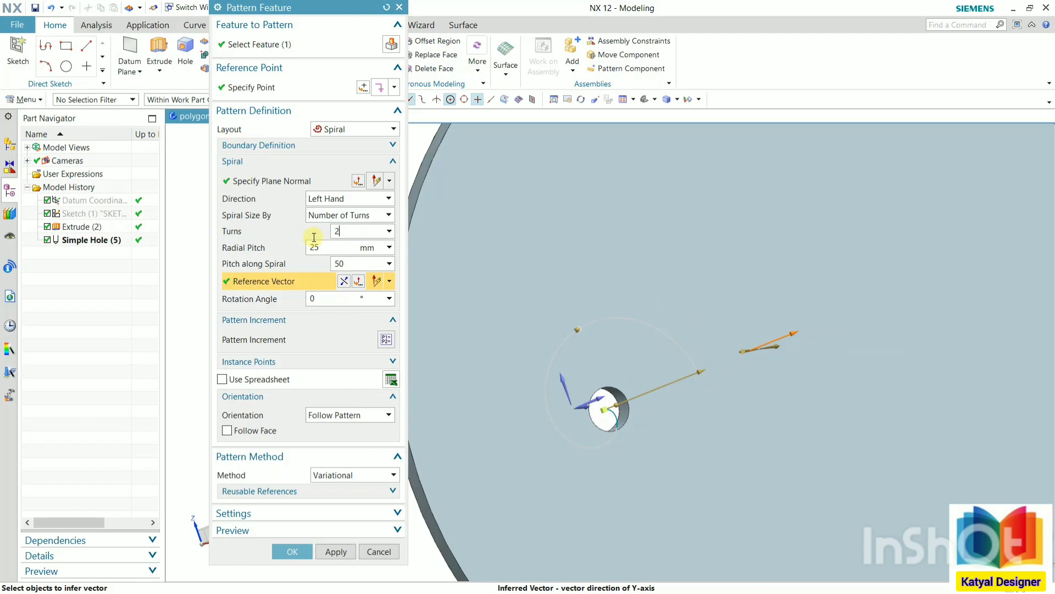
pyautogui.scroll(-3, 703, 241)
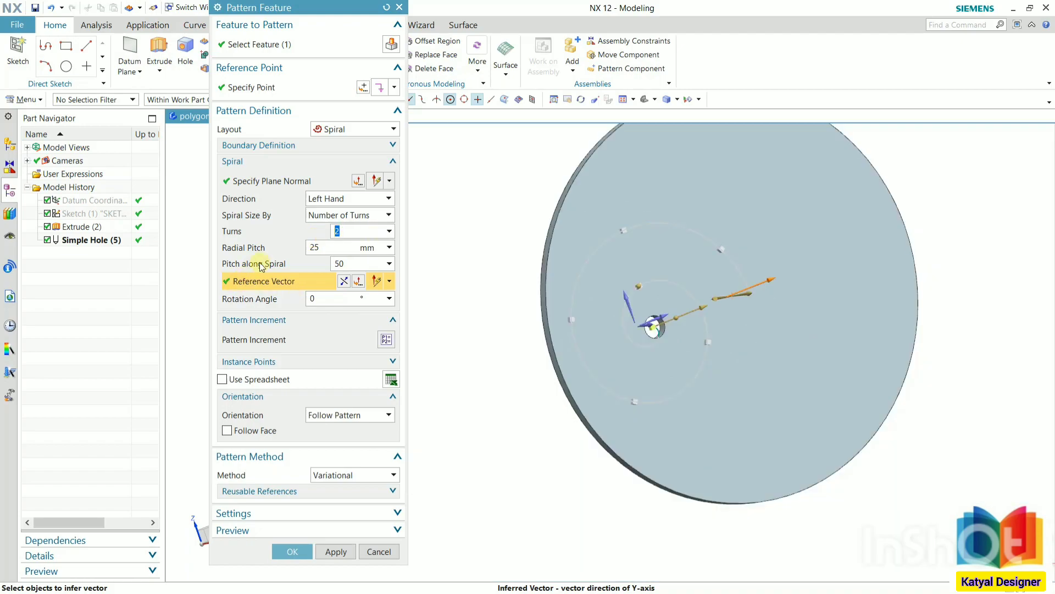
pyautogui.scroll(2, 678, 351)
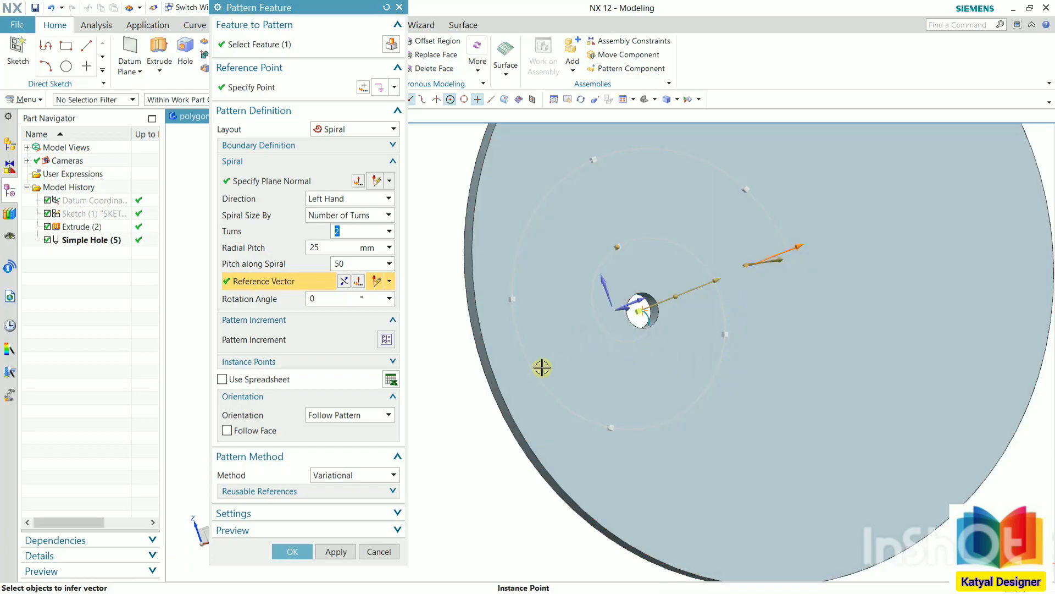
pyautogui.click(341, 264)
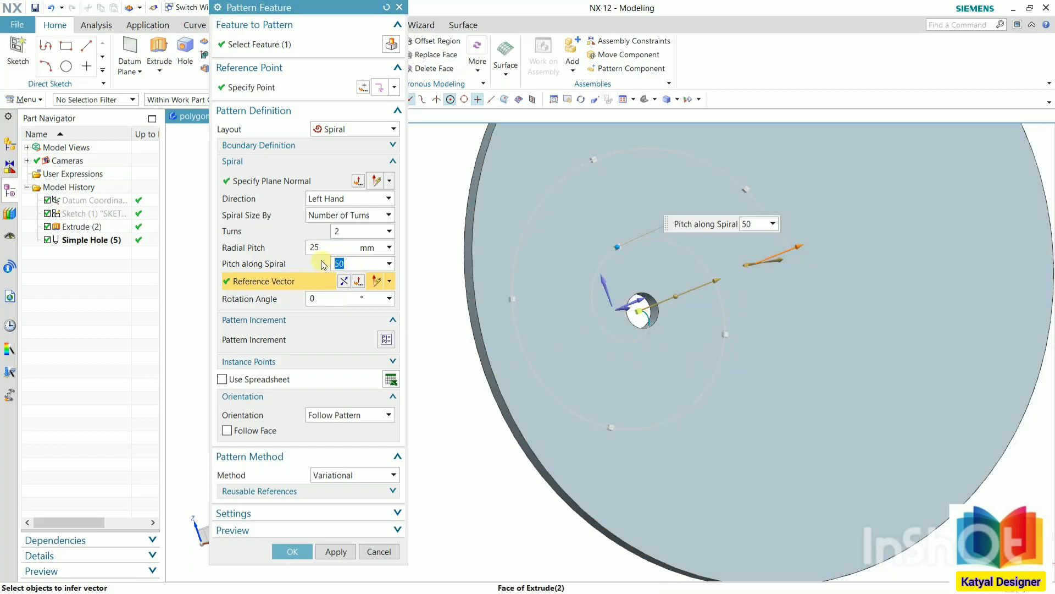
pyautogui.press('Return')
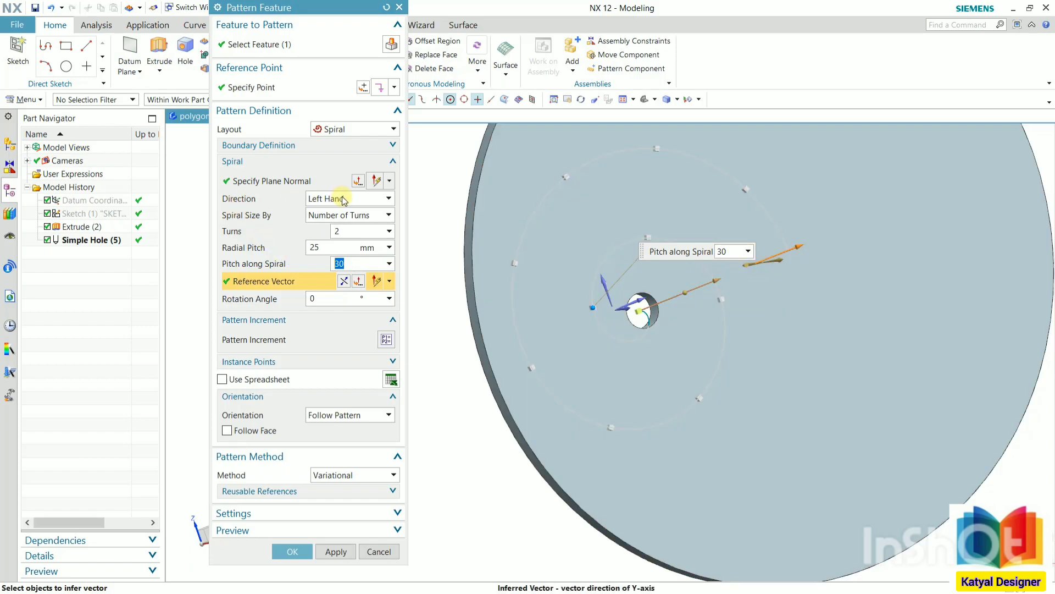
# Set the spiral direction to Right Hand and keep Number of Turns as the method for sizing the spiral.
pyautogui.click(344, 199)
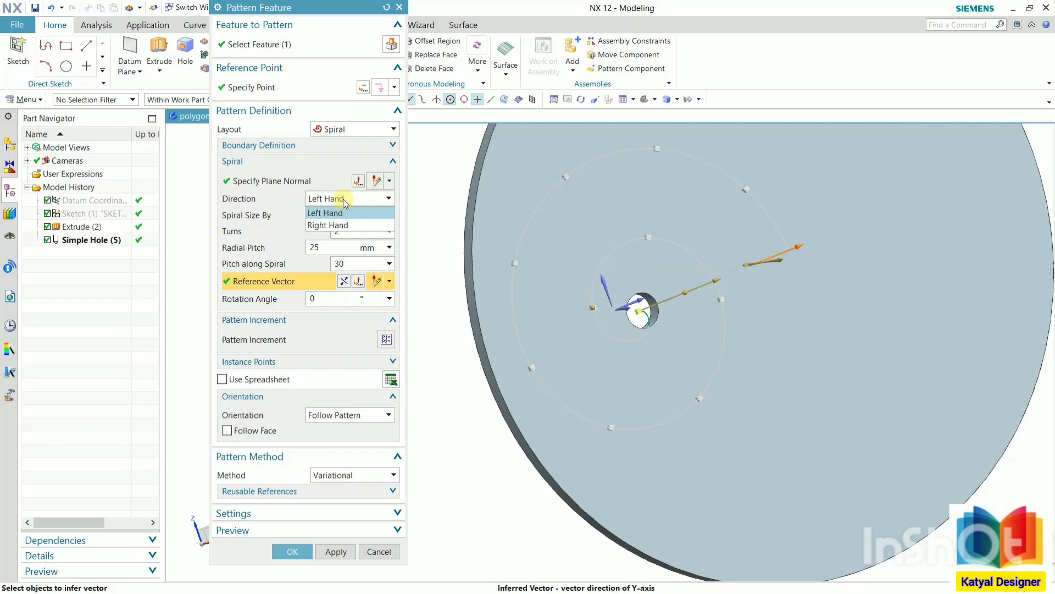
pyautogui.click(339, 226)
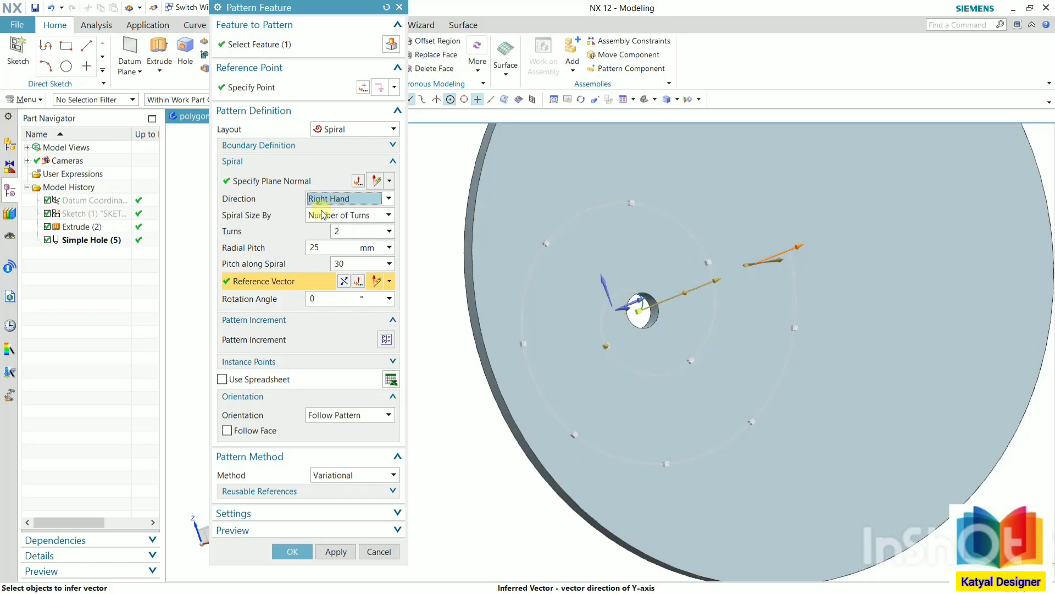
pyautogui.click(375, 214)
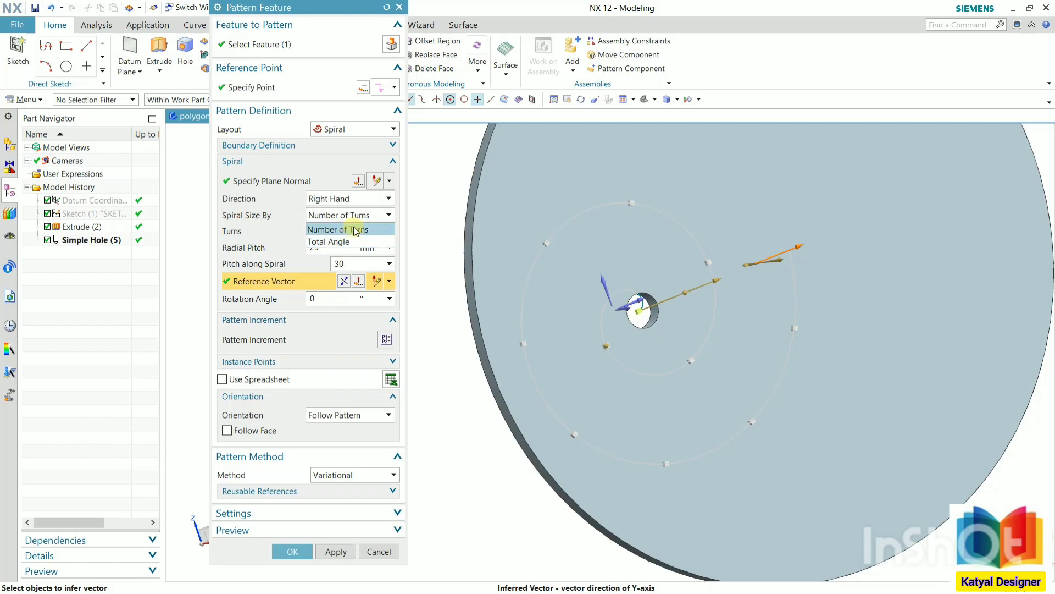
pyautogui.click(355, 230)
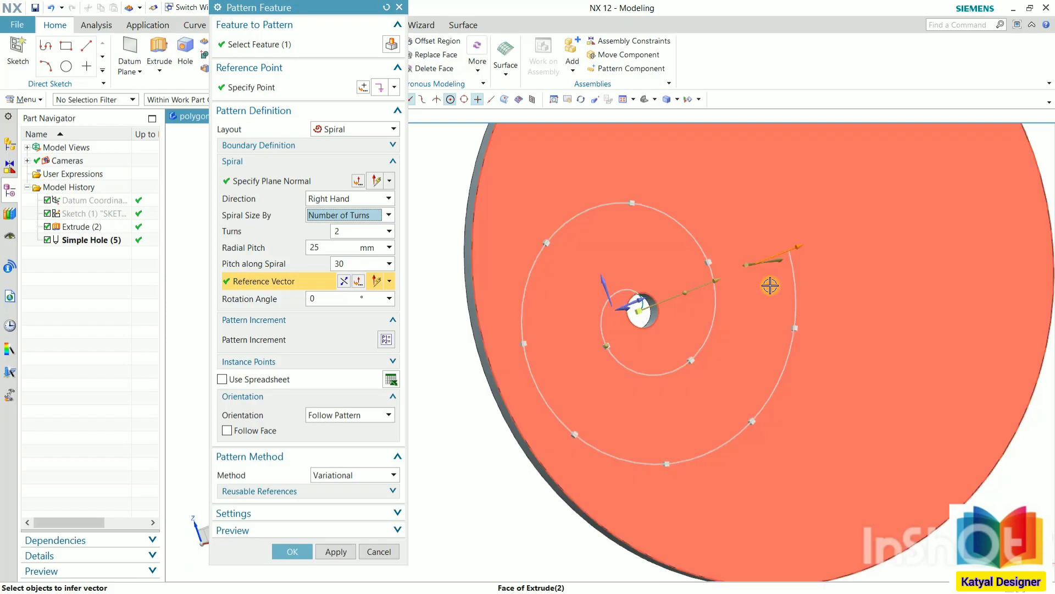
# Create the spiral hole pattern on the disc and clear the feature selection.
pyautogui.scroll(-3, 771, 287)
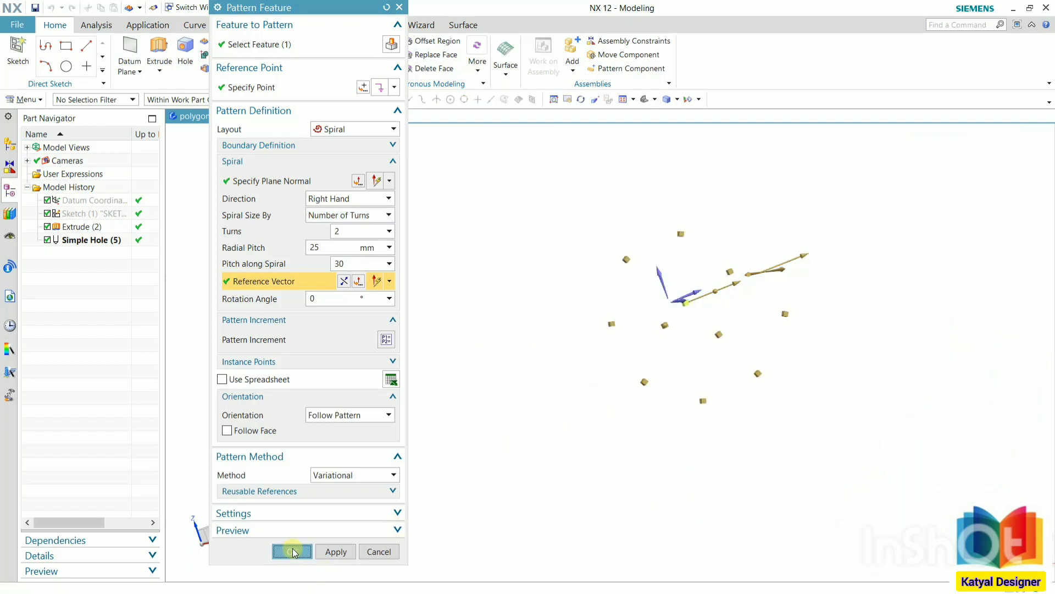
pyautogui.middleClick(836, 327)
pyautogui.moveTo(842, 293); pyautogui.dragTo(784, 312, button='middle')
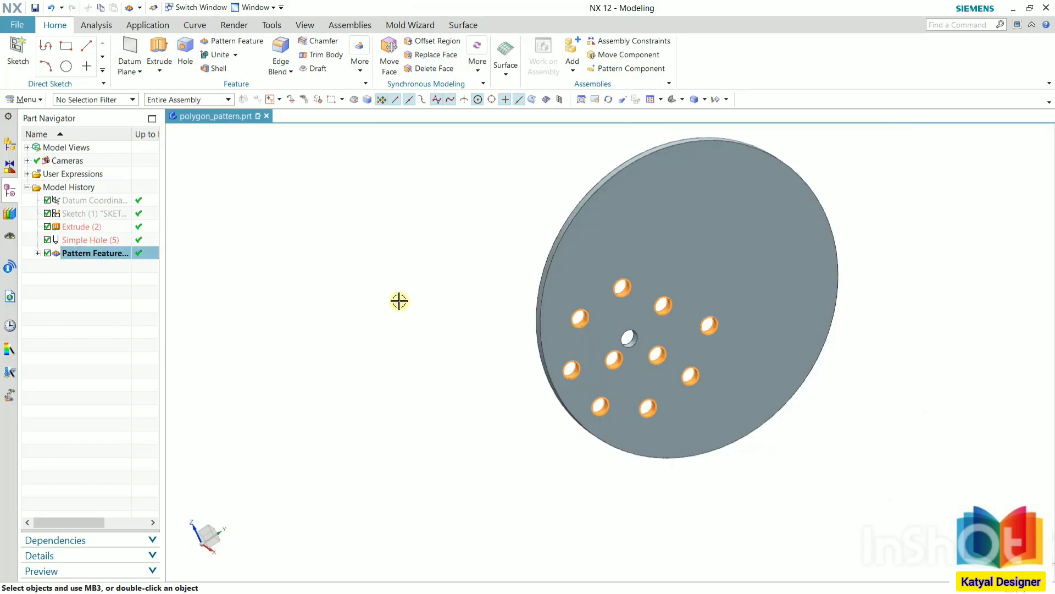
pyautogui.press('Escape')
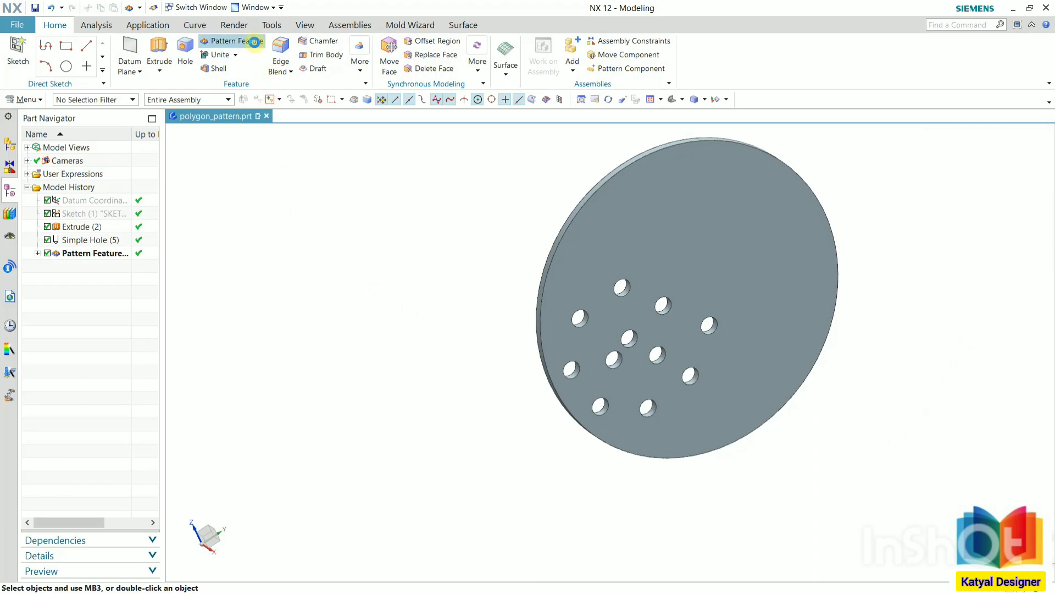
pyautogui.click(233, 41)
pyautogui.click(353, 128)
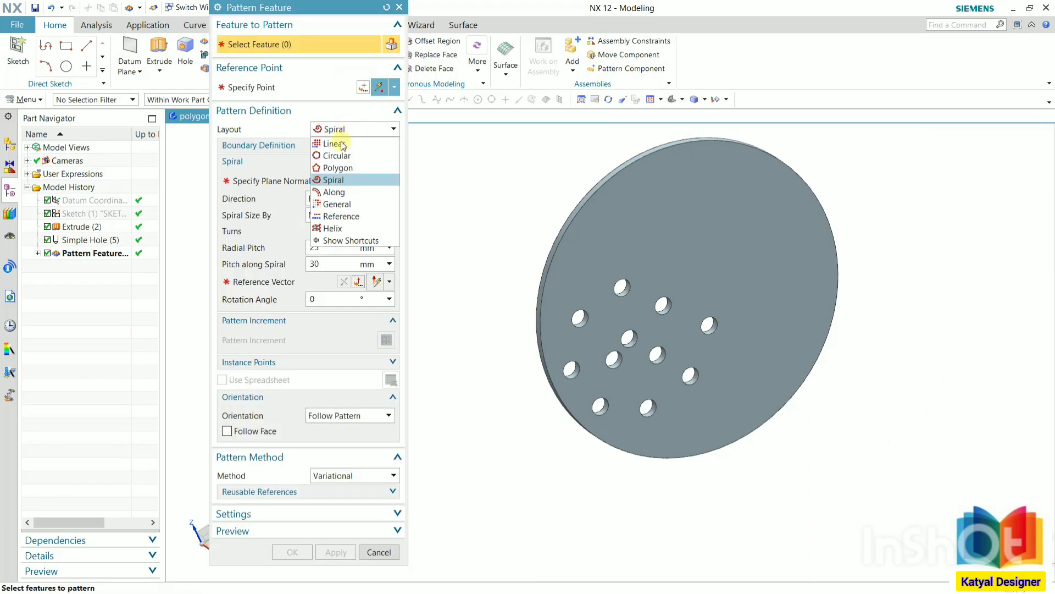
pyautogui.click(472, 309)
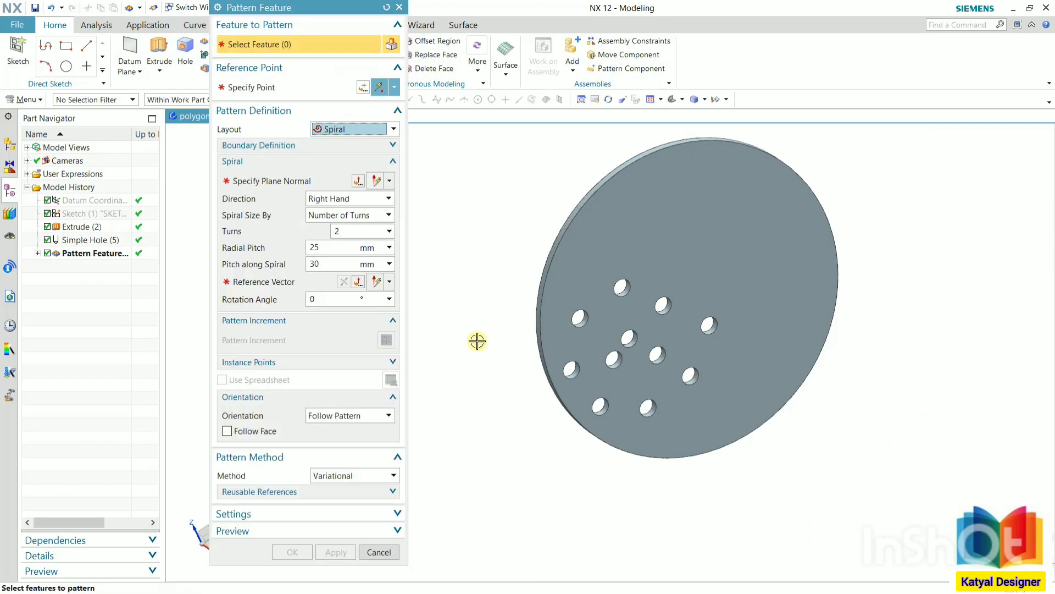
pyautogui.click(379, 552)
# Open the along_curve part from the Patterns folder.
pyautogui.click(17, 25)
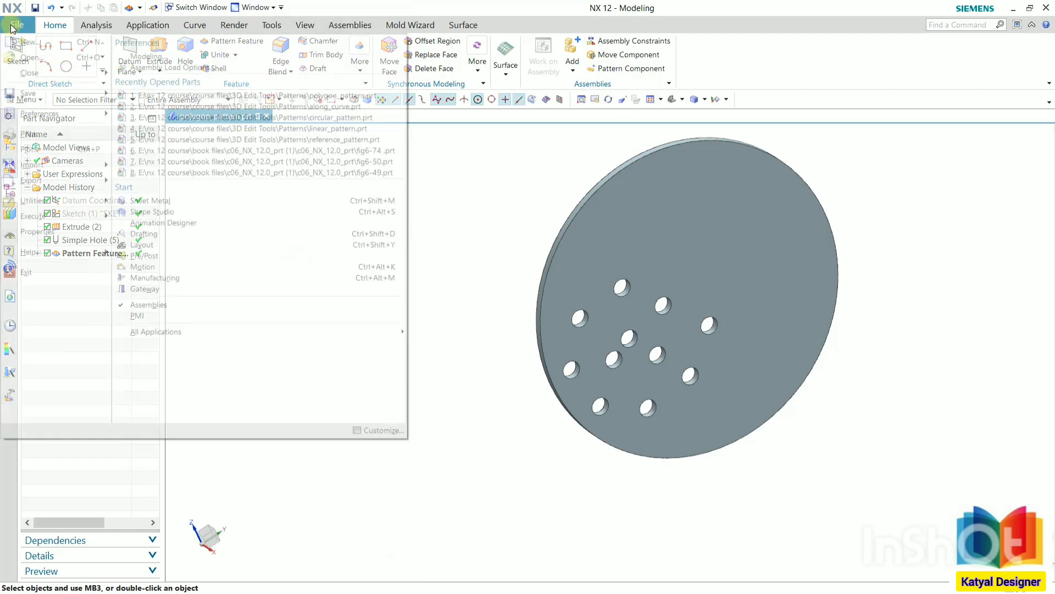
pyautogui.click(33, 58)
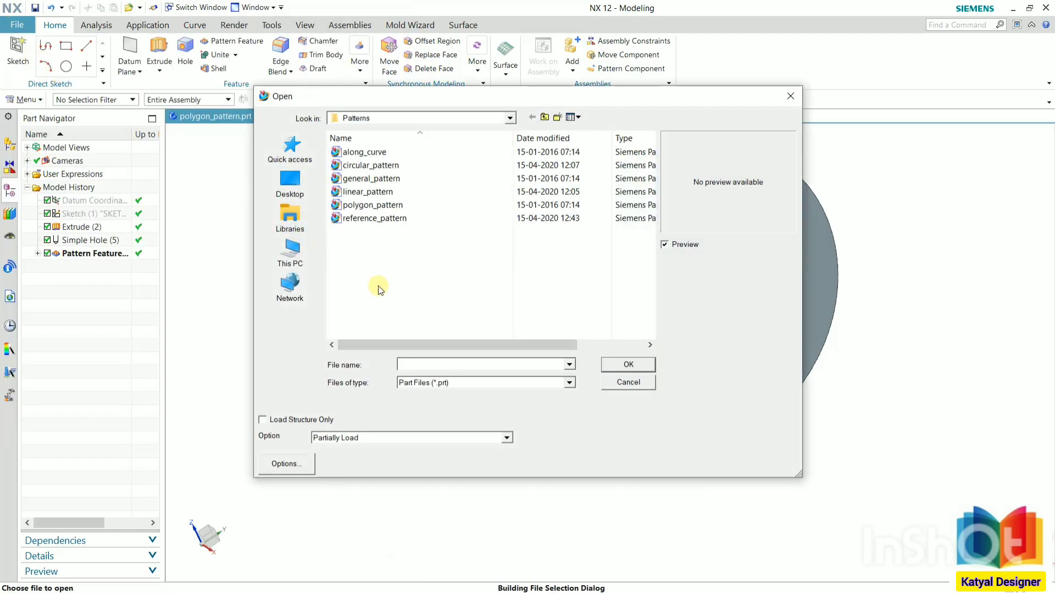
pyautogui.click(371, 154)
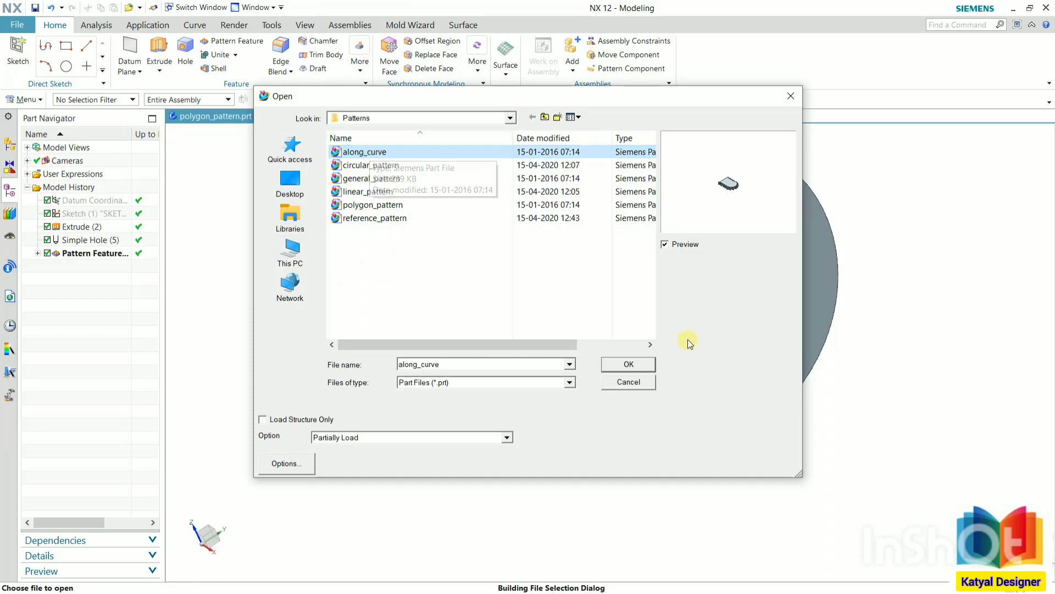
pyautogui.click(629, 366)
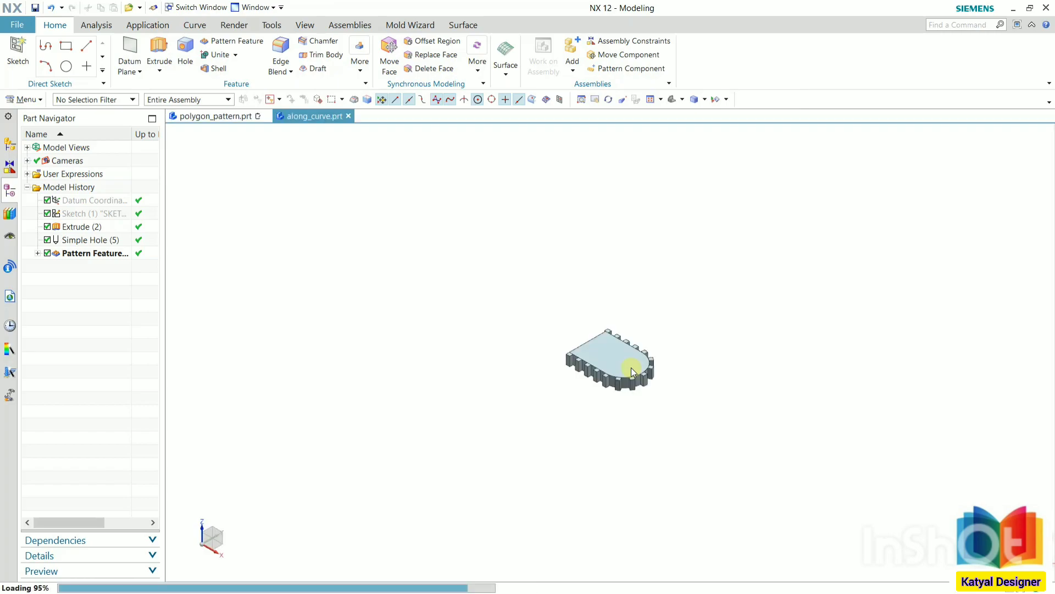
# Delete the existing Pattern Feature from the along_curve part's model history.
pyautogui.scroll(3, 660, 455)
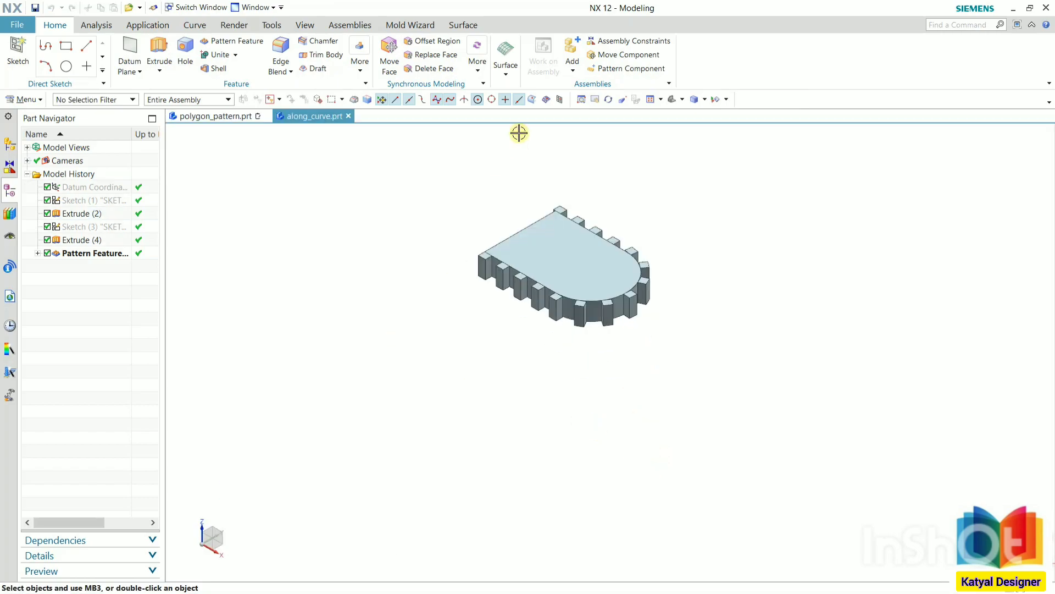
pyautogui.scroll(2, 511, 134)
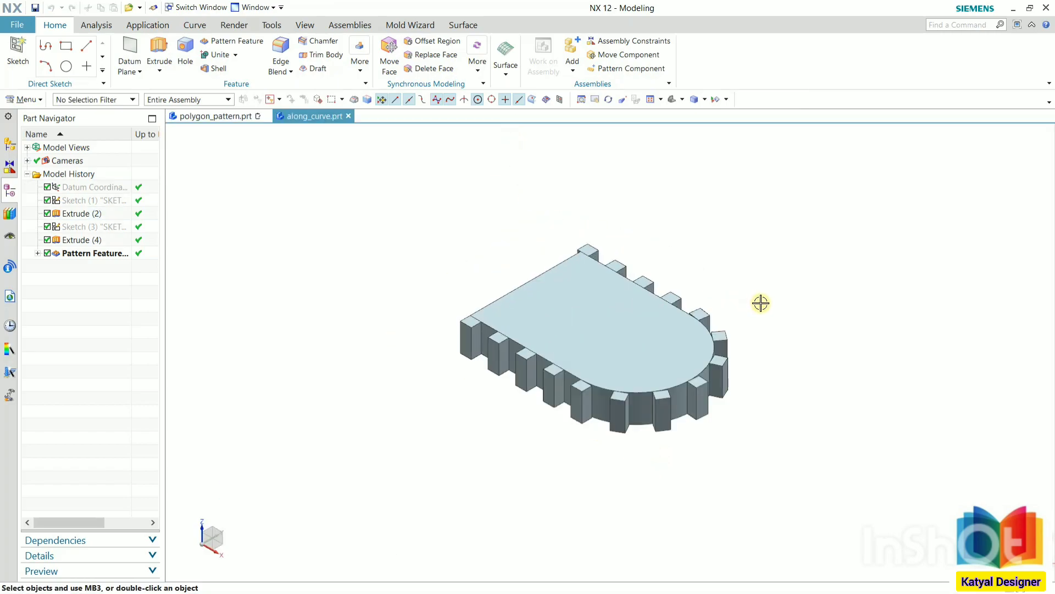
pyautogui.rightClick(86, 254)
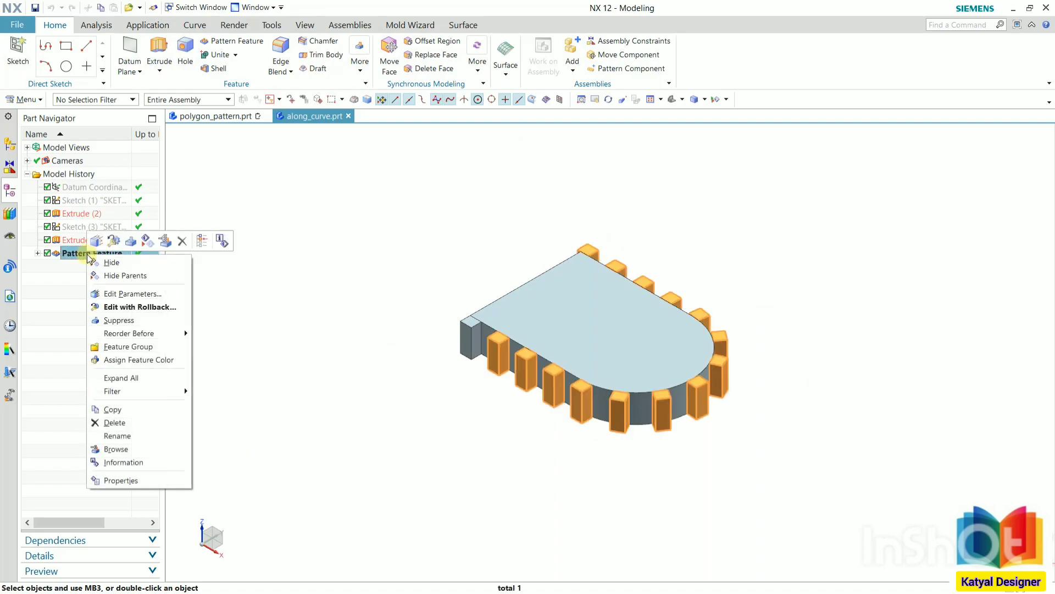
pyautogui.click(134, 421)
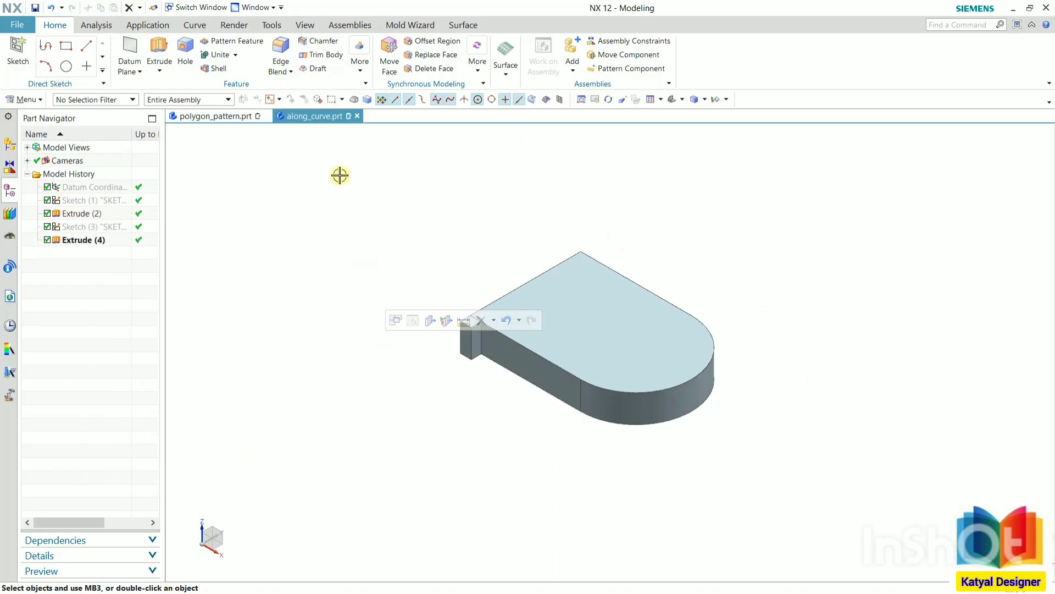
# Start a Pattern Feature of the small corner block and set its layout to Along.
pyautogui.click(245, 43)
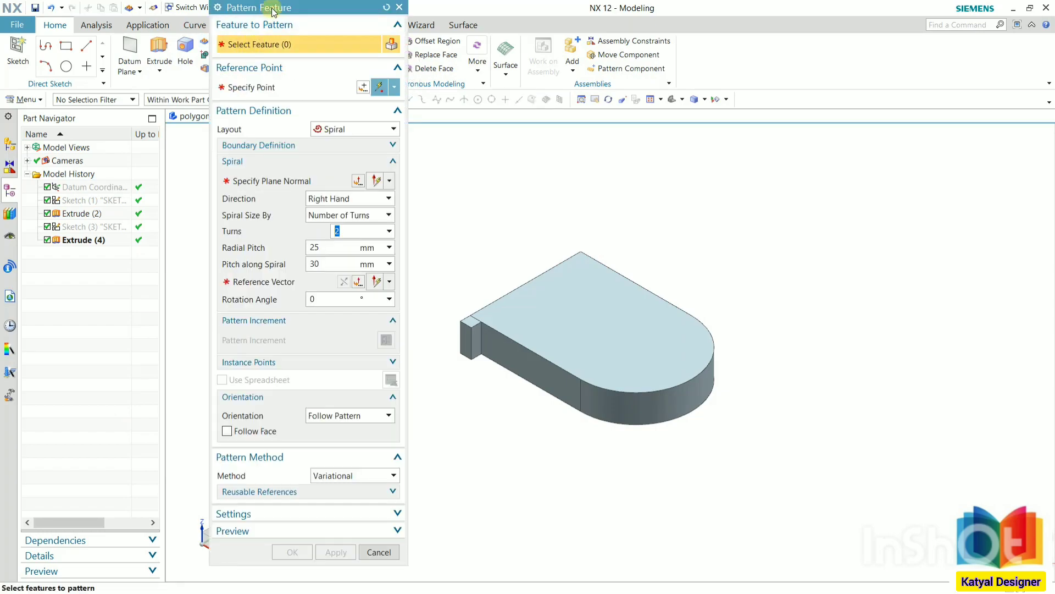
pyautogui.moveTo(266, 8); pyautogui.dragTo(243, 14)
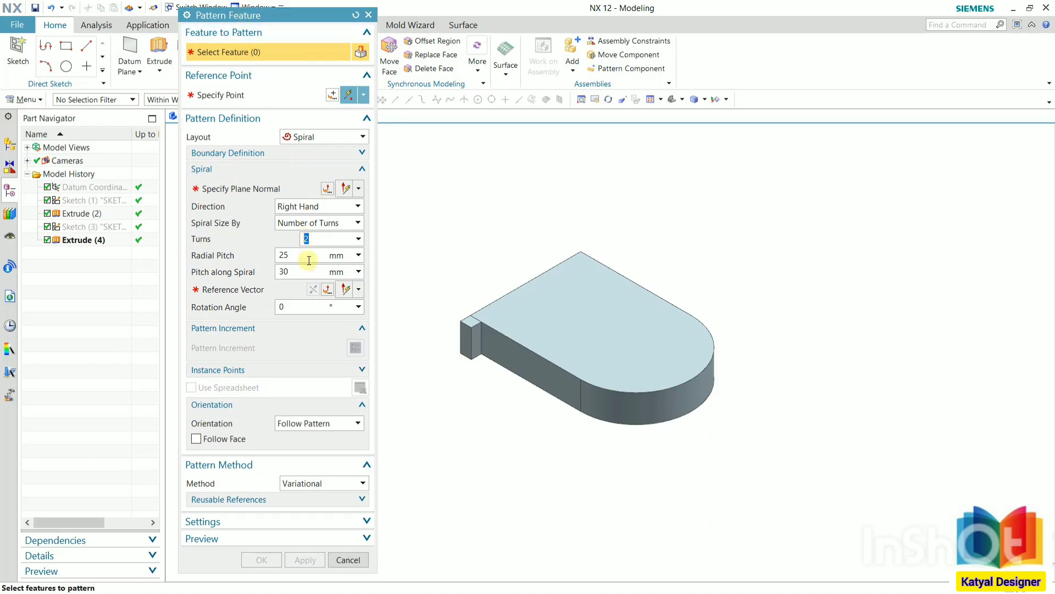
pyautogui.scroll(3, 470, 340)
pyautogui.click(470, 339)
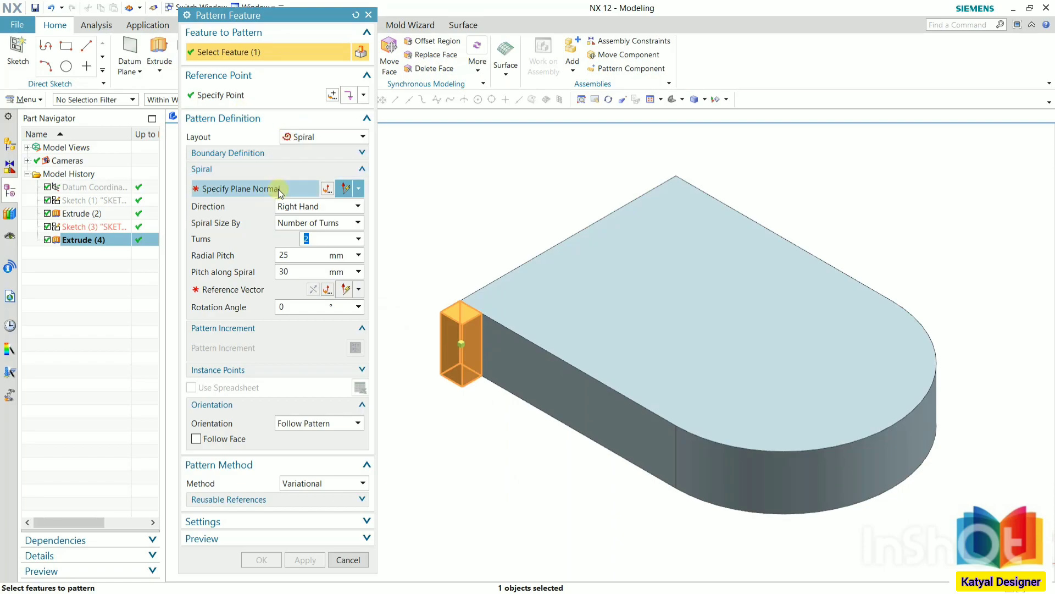
pyautogui.click(312, 140)
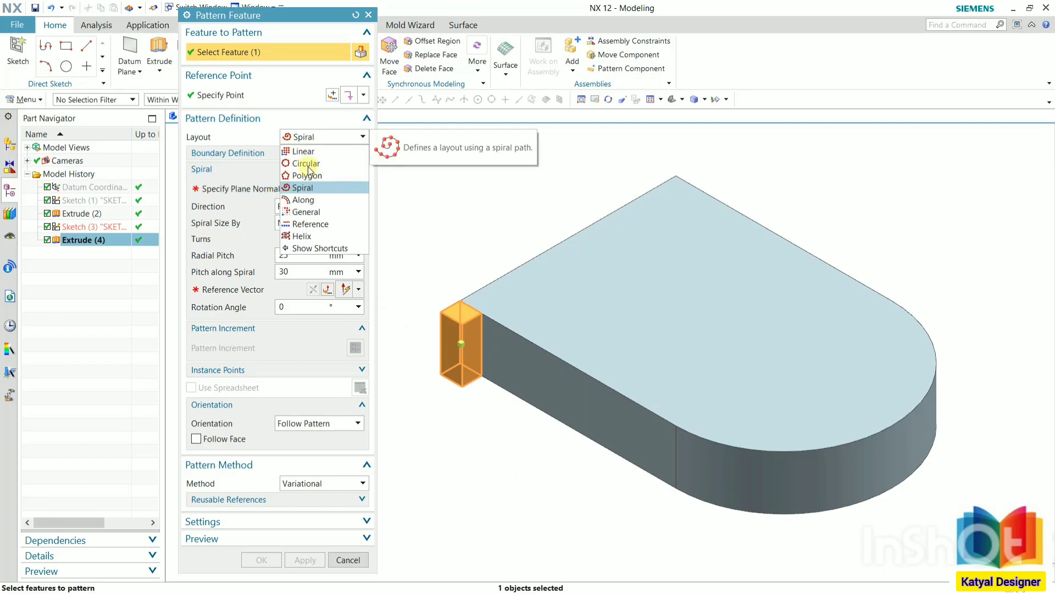
pyautogui.click(304, 200)
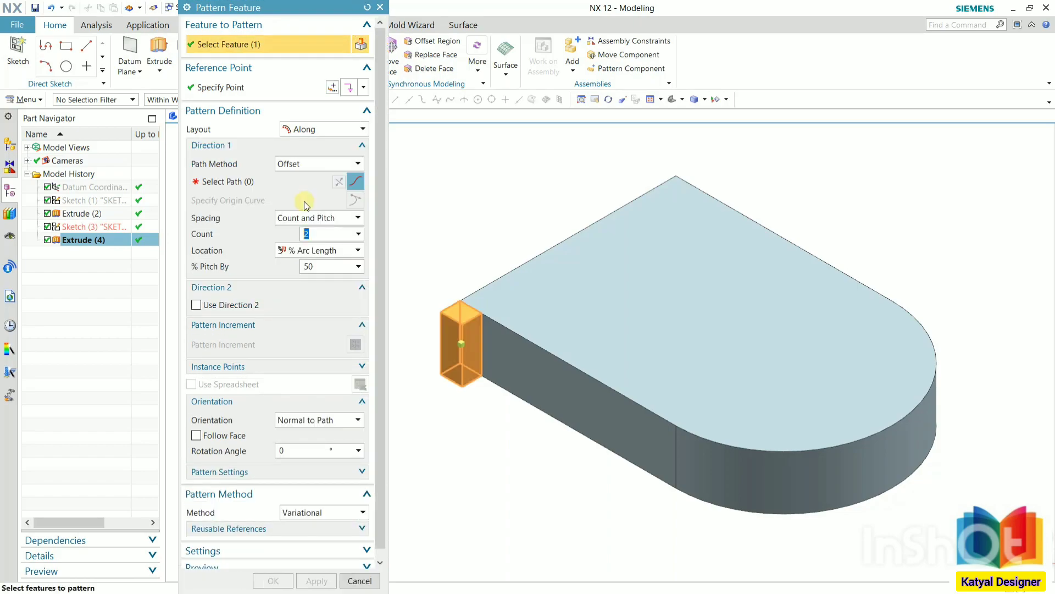
# Pick the plate's two long upper edges and the arc joining them as the path, reverse its direction, and keep the Offset path method.
pyautogui.click(234, 181)
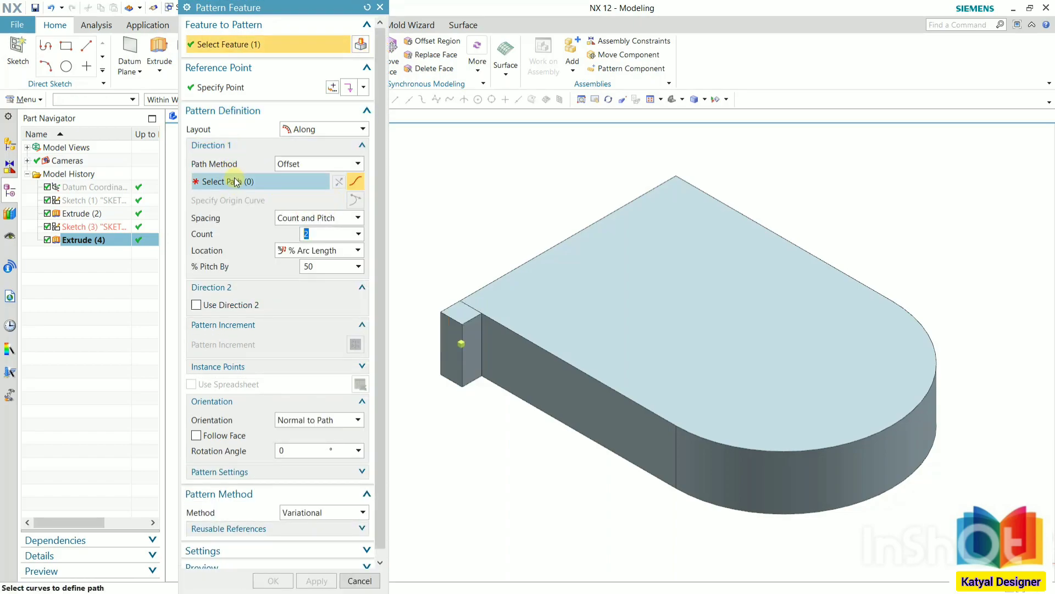
pyautogui.click(577, 365)
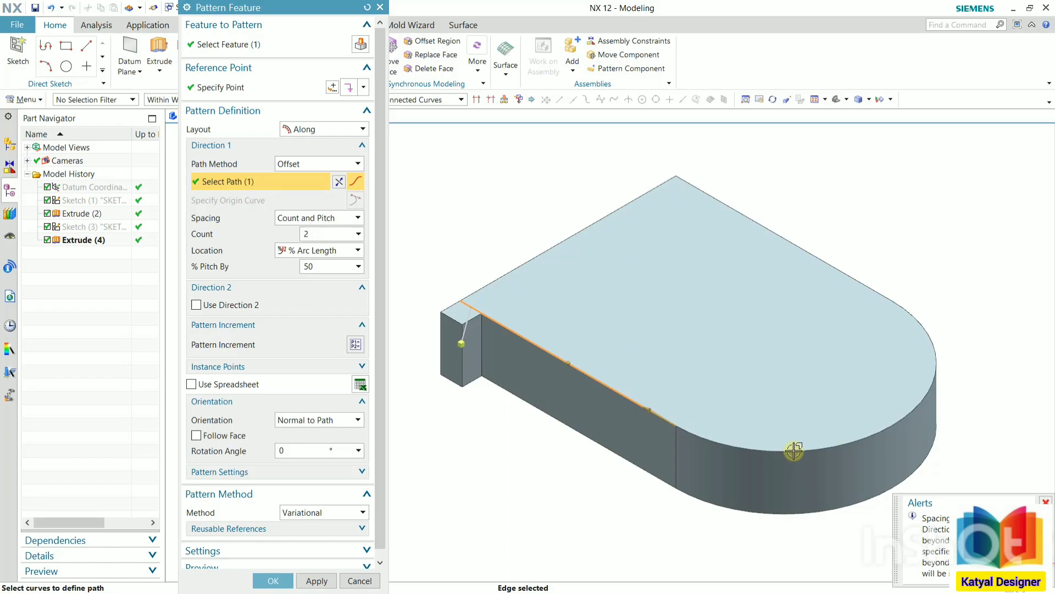
pyautogui.click(793, 451)
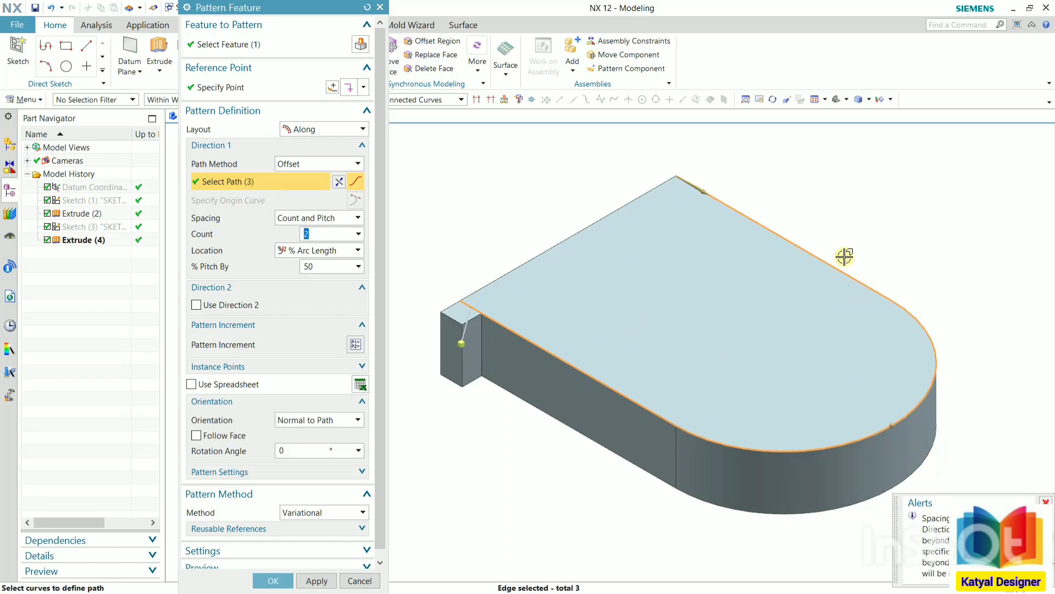
pyautogui.click(339, 181)
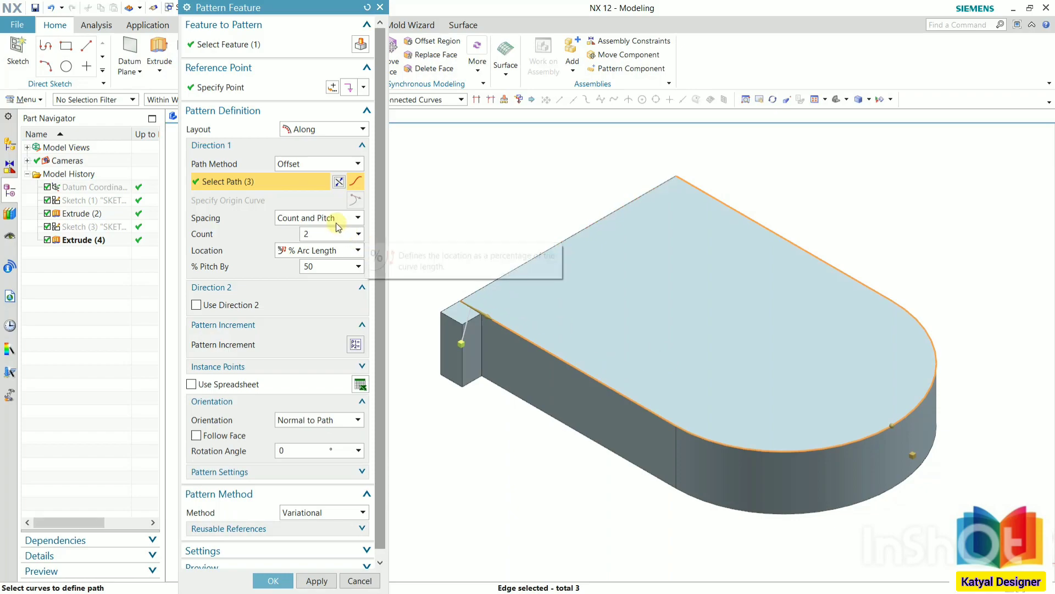
pyautogui.click(301, 165)
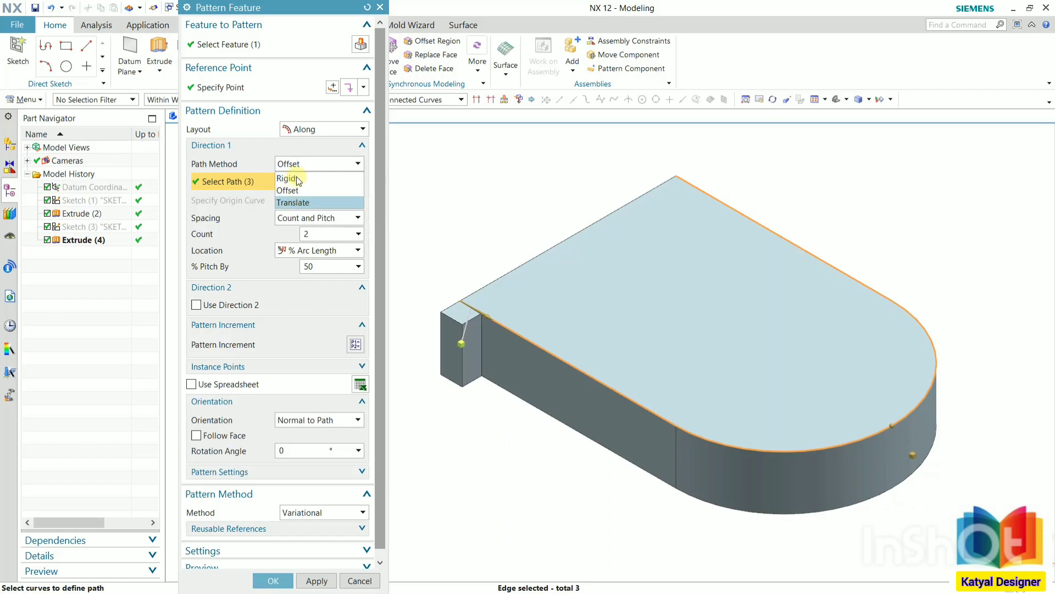
pyautogui.click(300, 190)
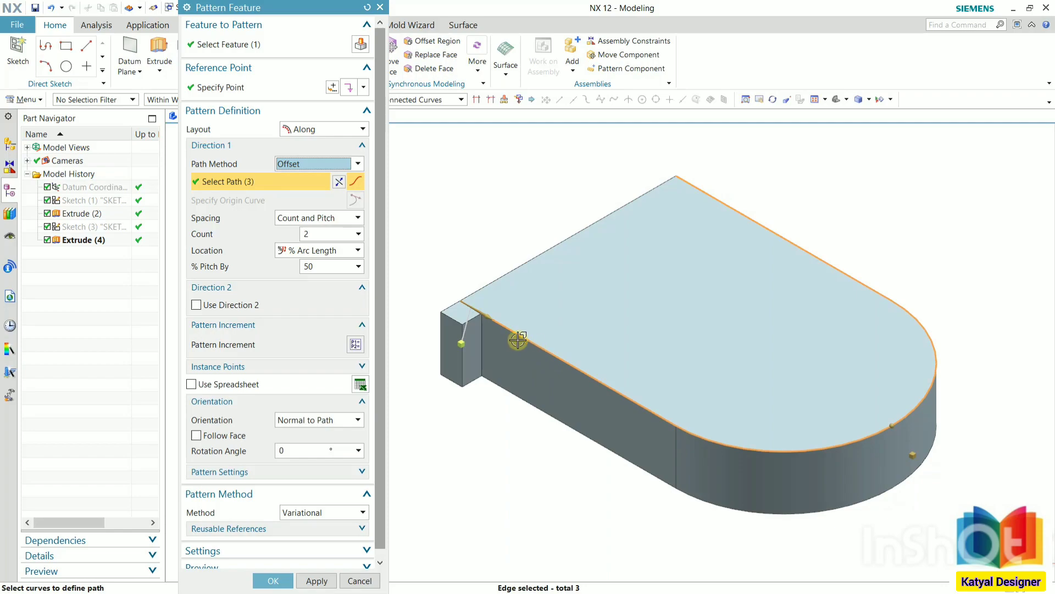
# Set the pattern count to 15 and % Pitch By to 7, and create the block pattern along the edges.
pyautogui.click(317, 236)
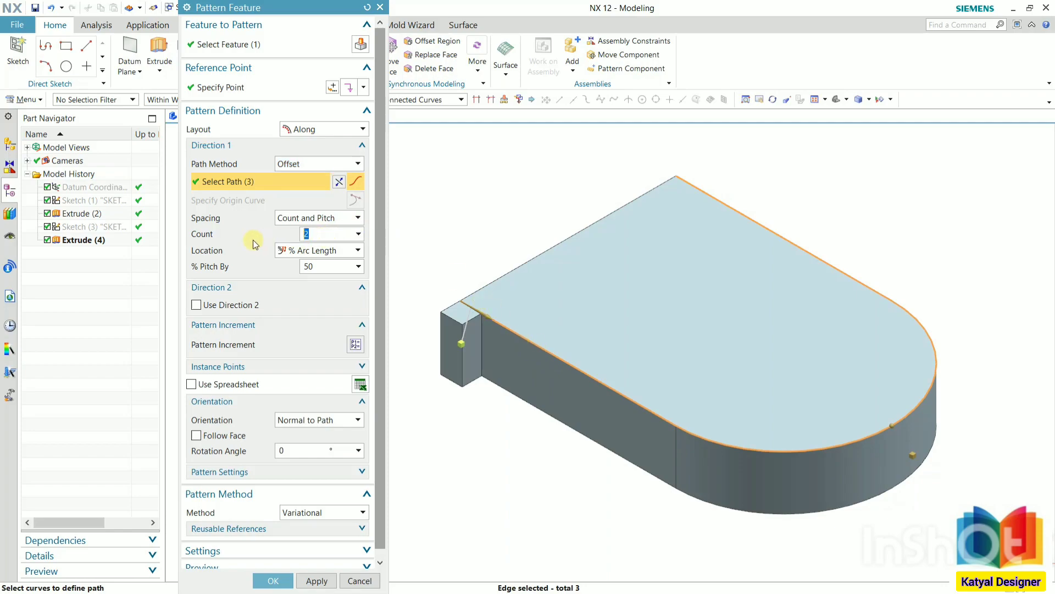
pyautogui.press('Return')
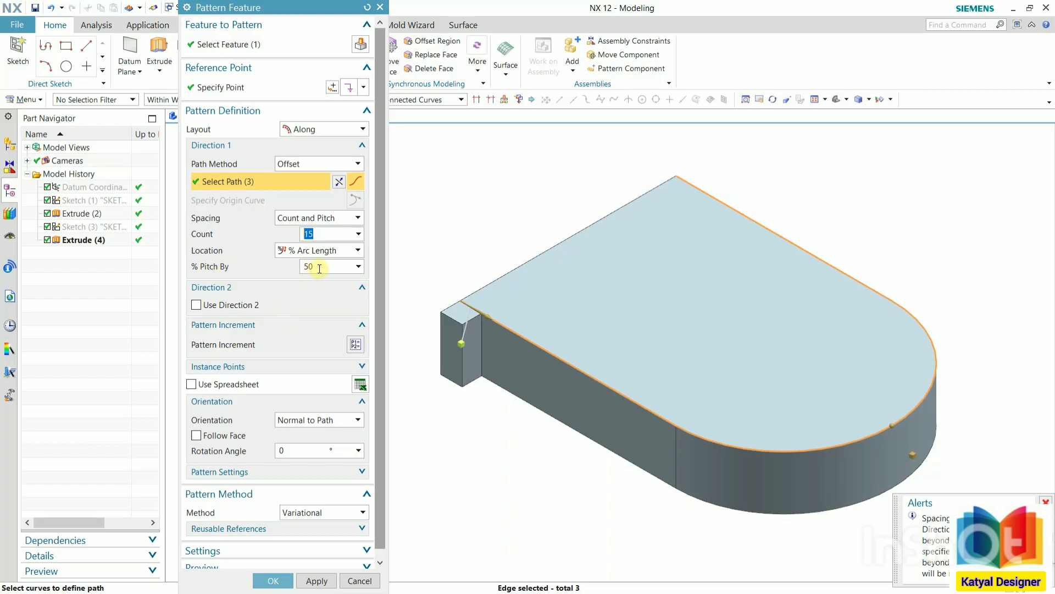
pyautogui.click(320, 269)
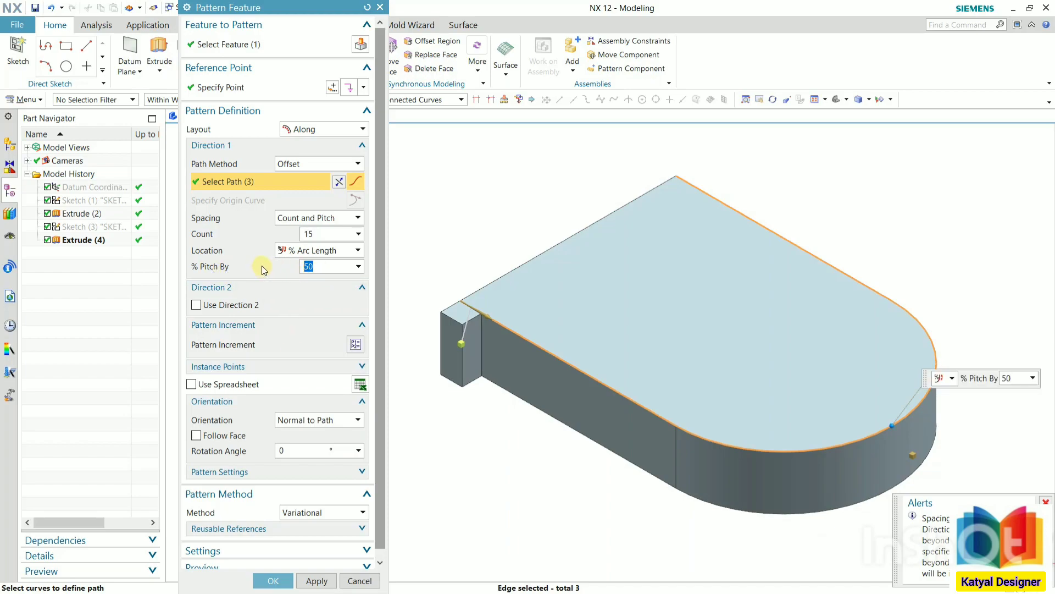
pyautogui.press('Return')
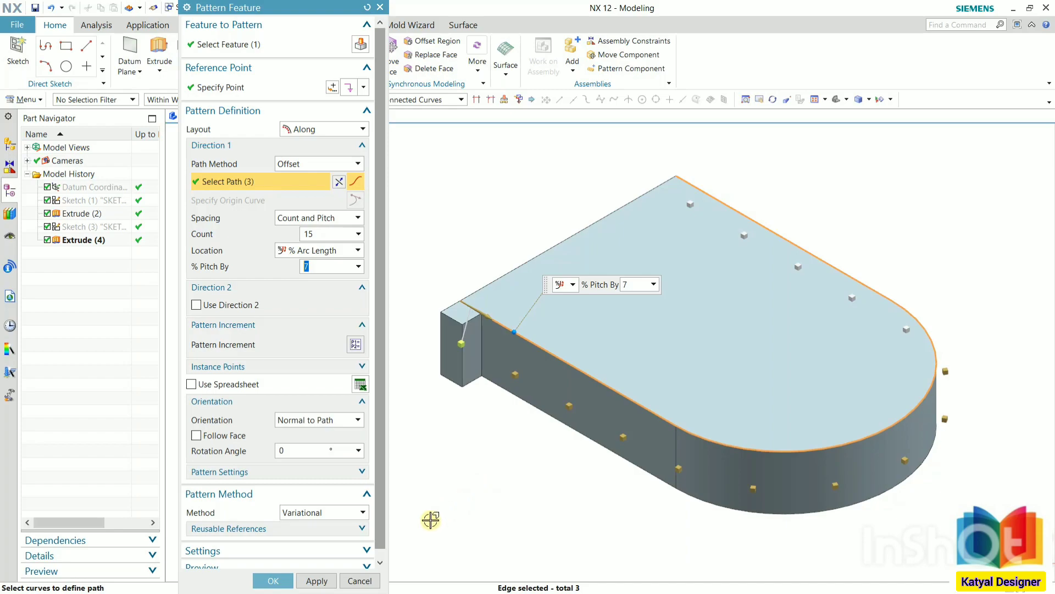
pyautogui.click(274, 580)
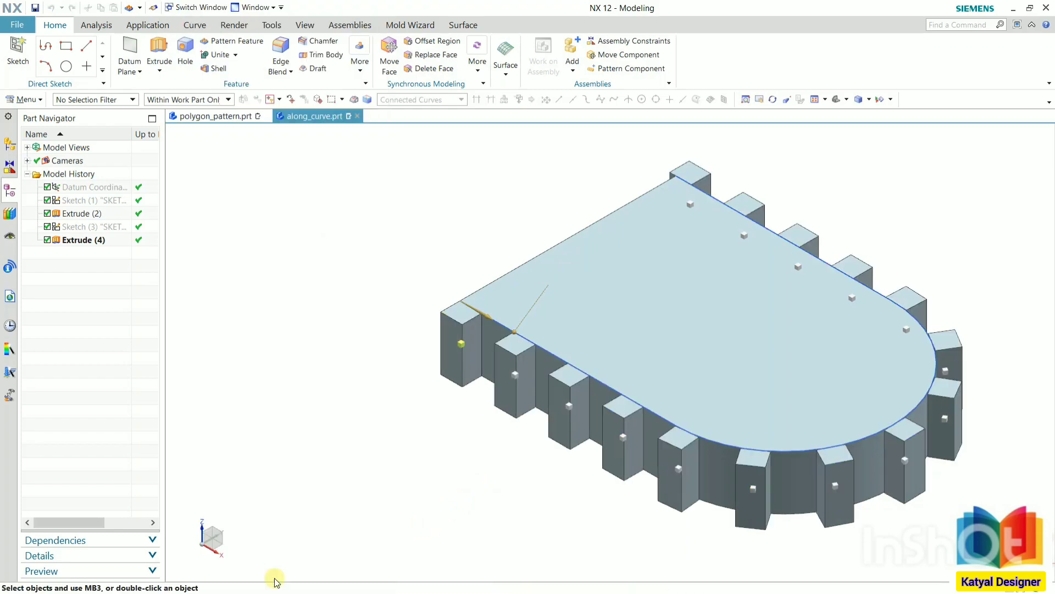
# Open the reference_pattern part from the Patterns folder.
pyautogui.moveTo(330, 401); pyautogui.dragTo(322, 372, button='middle')
pyautogui.moveTo(261, 407); pyautogui.dragTo(319, 410, button='middle')
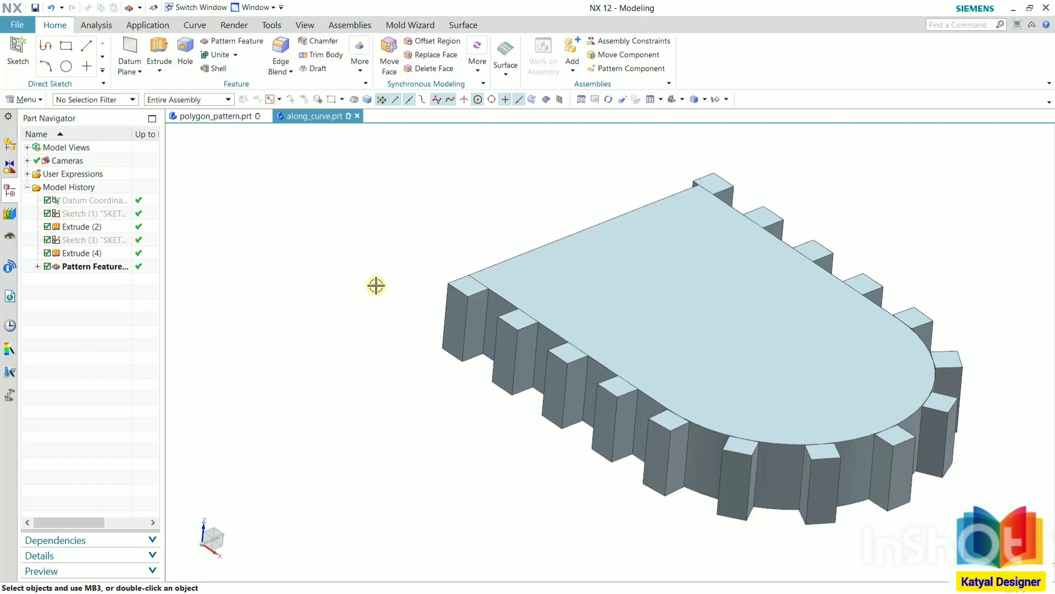
pyautogui.scroll(-2, 368, 281)
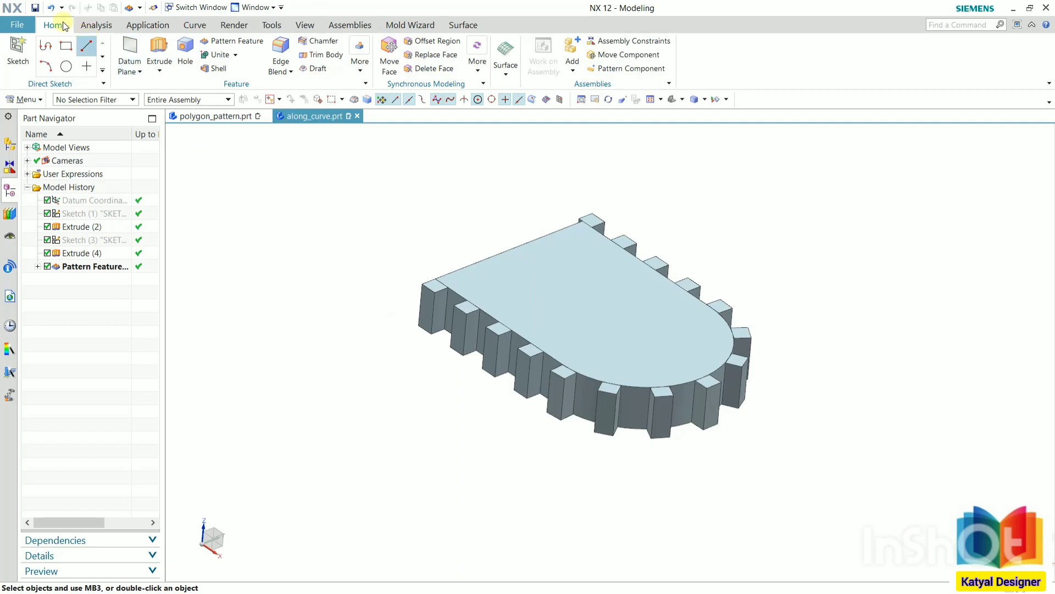
pyautogui.click(9, 24)
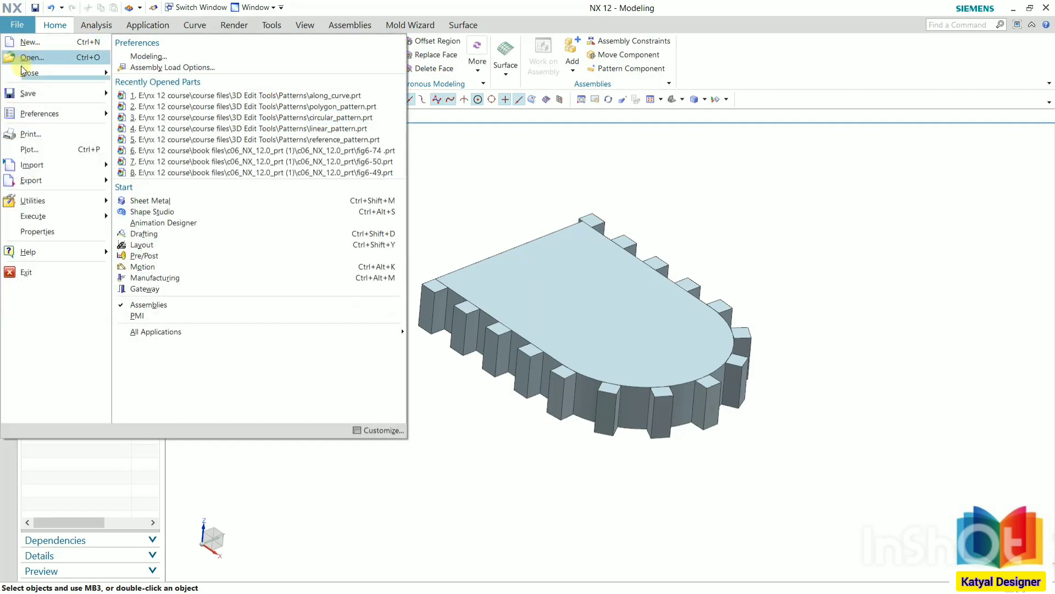
pyautogui.click(31, 58)
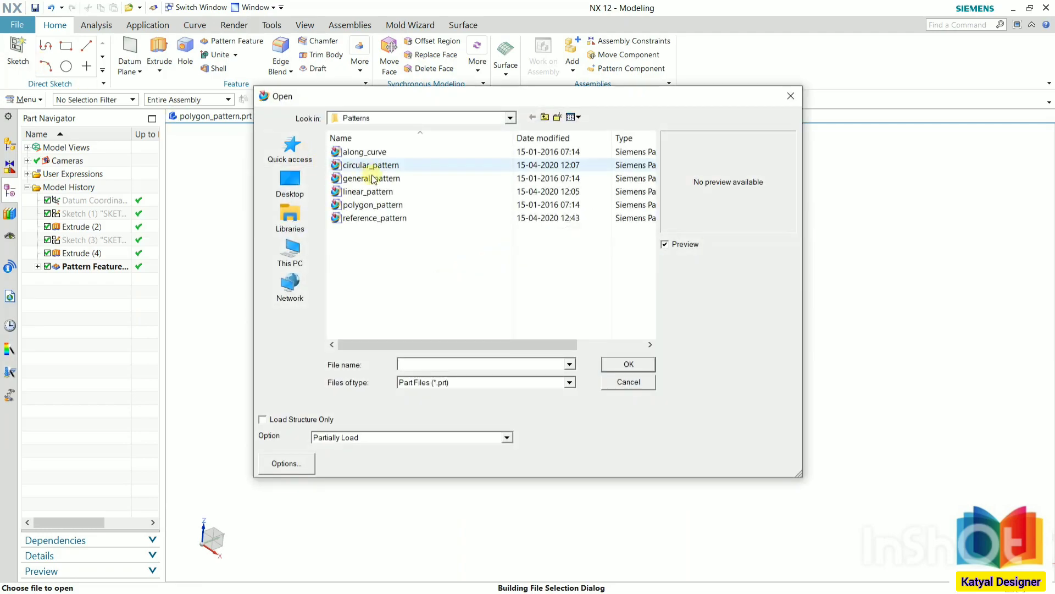
pyautogui.click(379, 219)
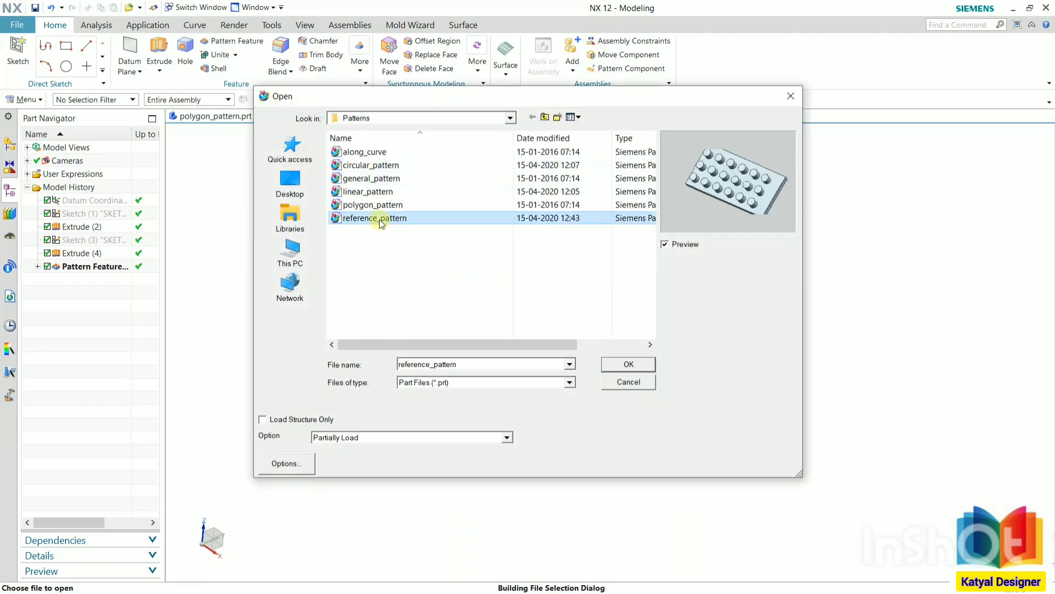
pyautogui.click(628, 366)
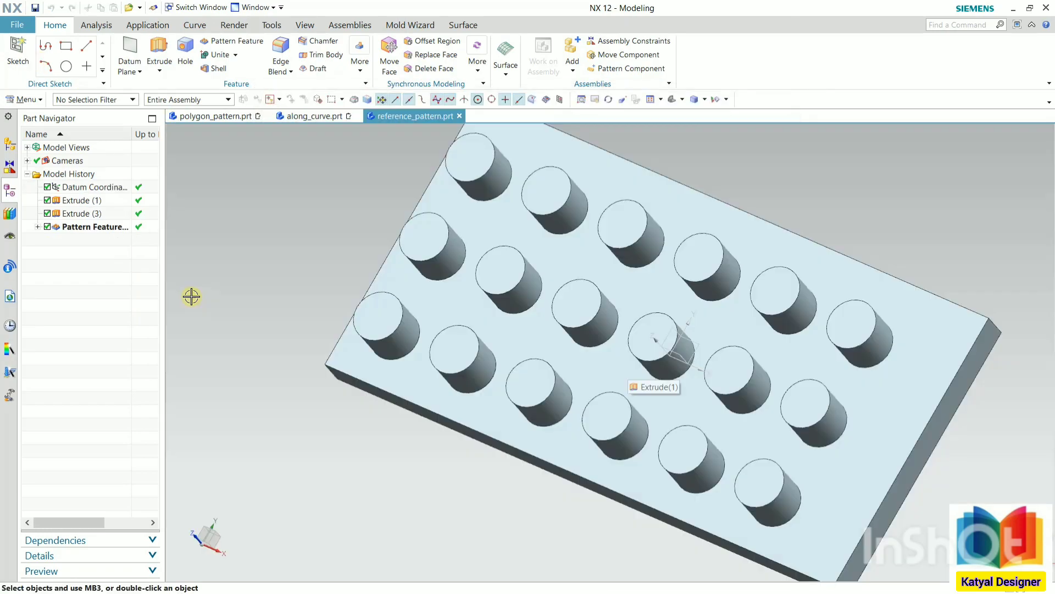
# Round the top edge of the corner cylinder with a 5 mm circular Edge Blend.
pyautogui.moveTo(272, 318); pyautogui.dragTo(296, 291, button='middle')
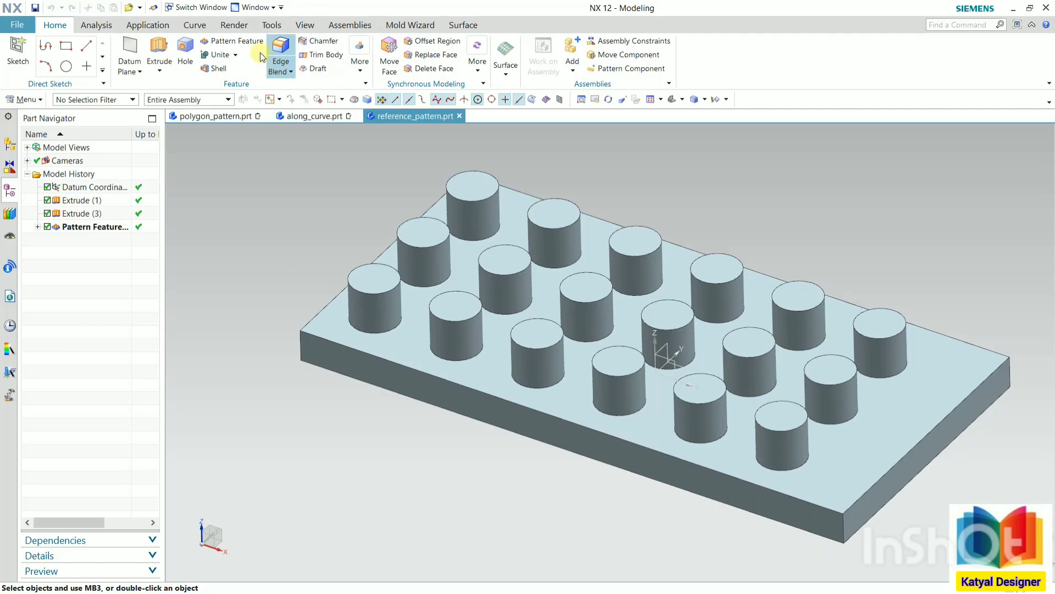
pyautogui.click(290, 72)
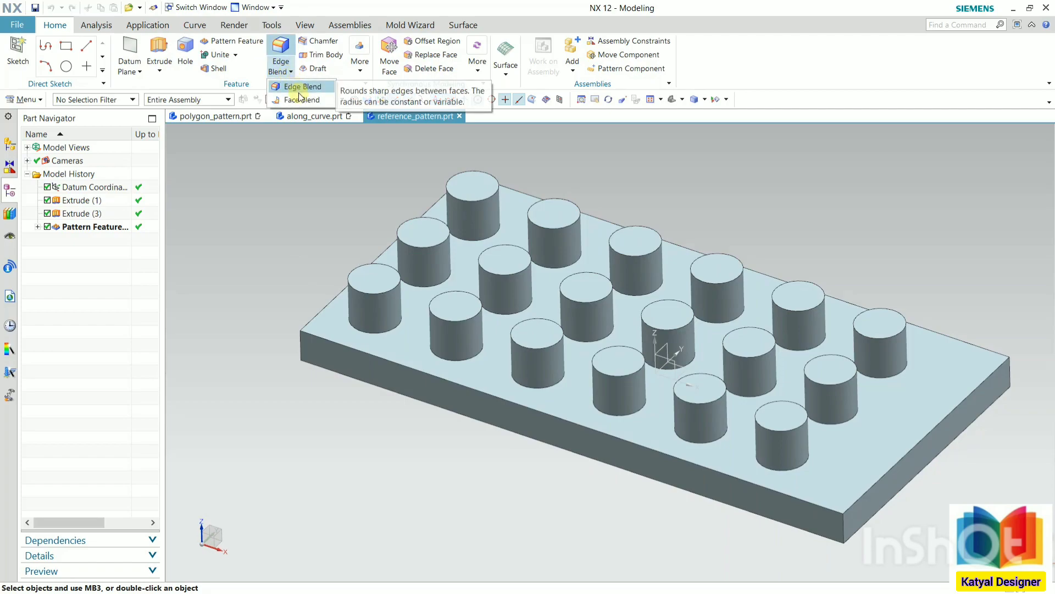
pyautogui.click(299, 90)
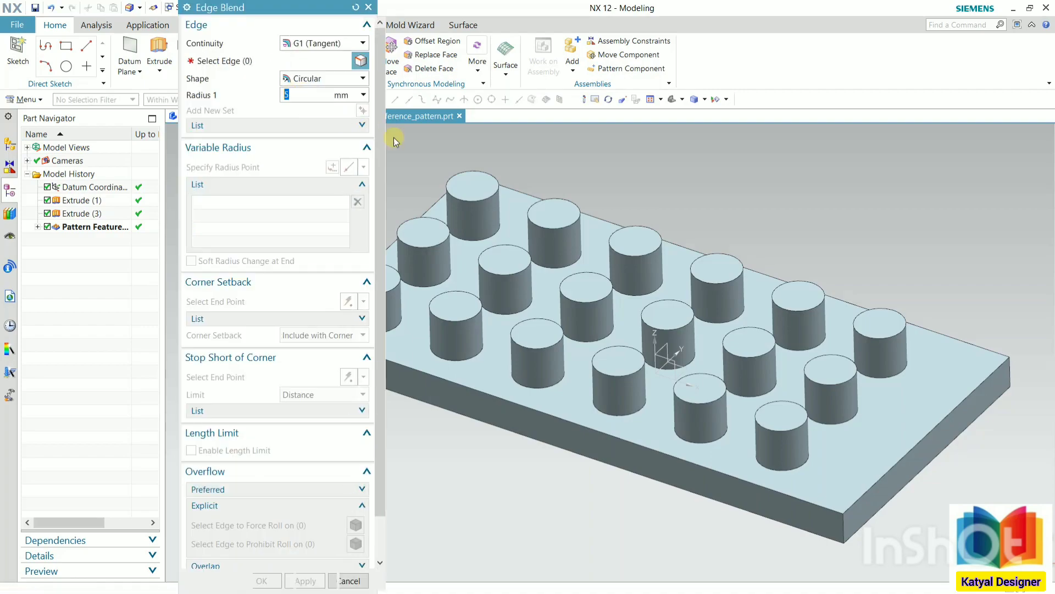
pyautogui.scroll(-2, 731, 258)
pyautogui.scroll(6, 584, 276)
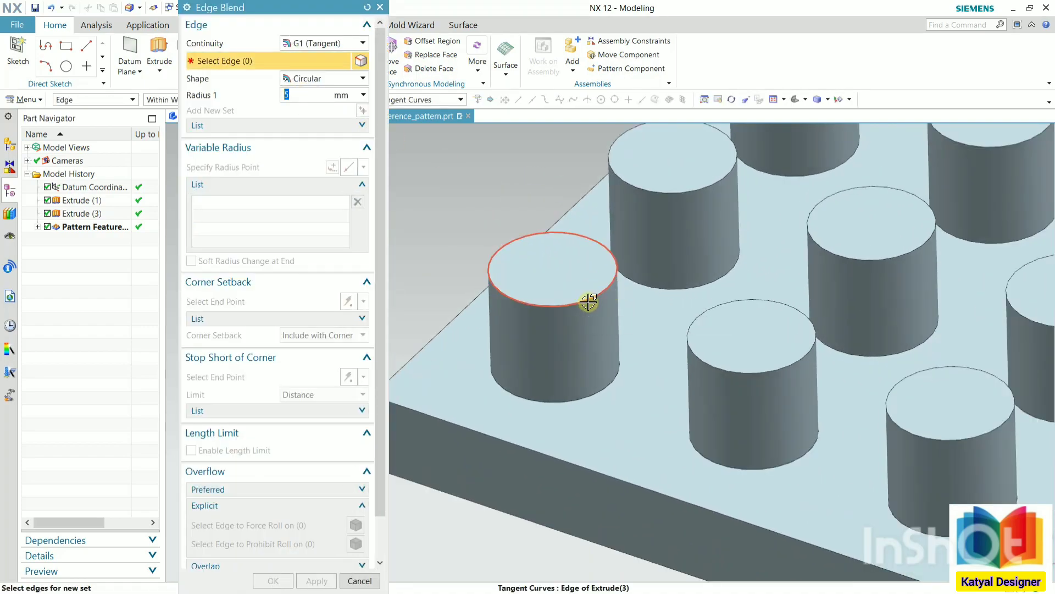
pyautogui.click(588, 302)
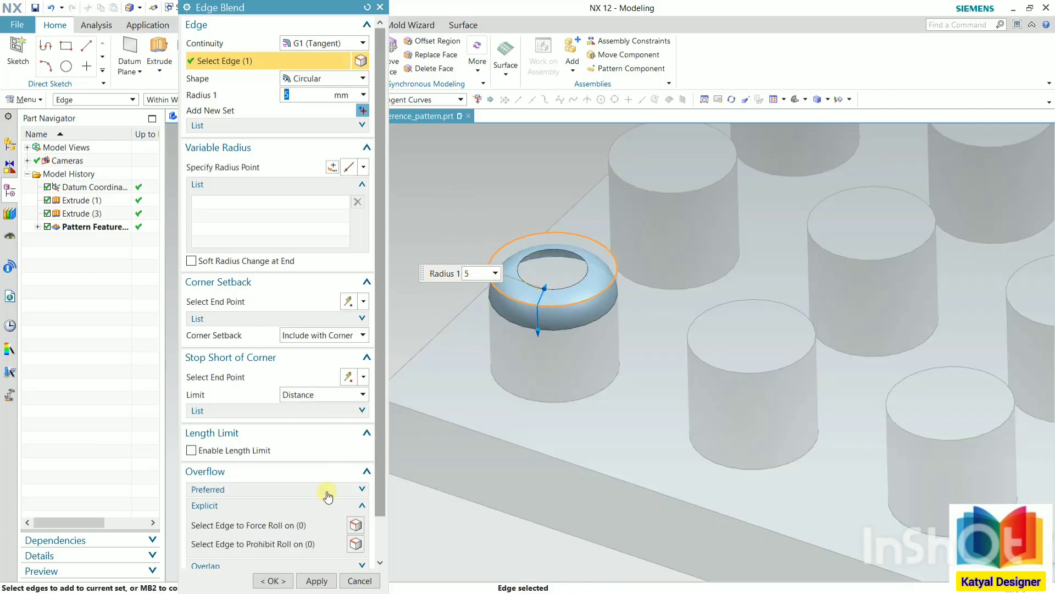
pyautogui.click(271, 580)
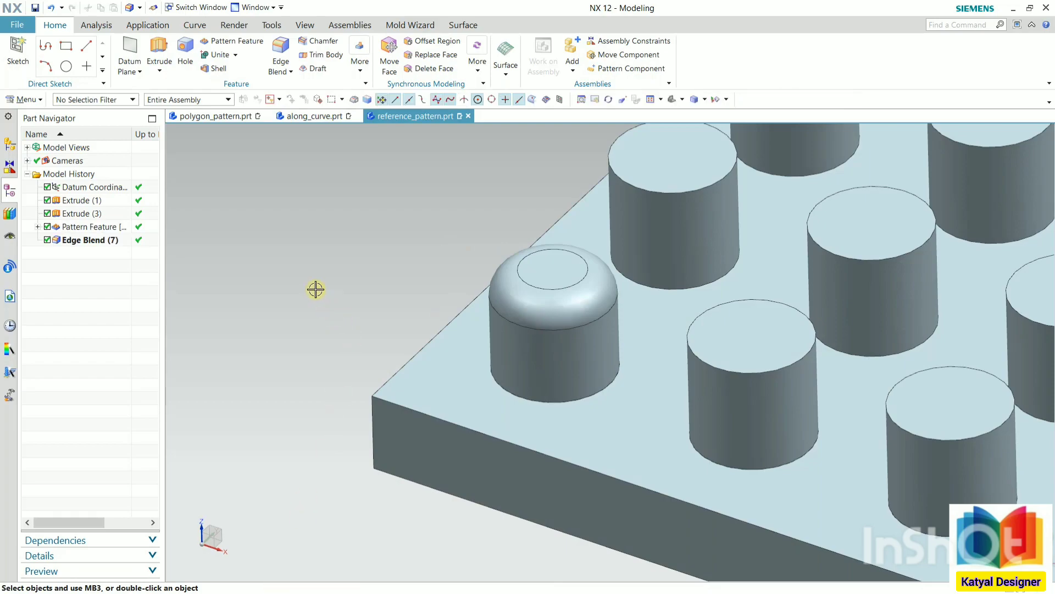
pyautogui.scroll(-3, 315, 289)
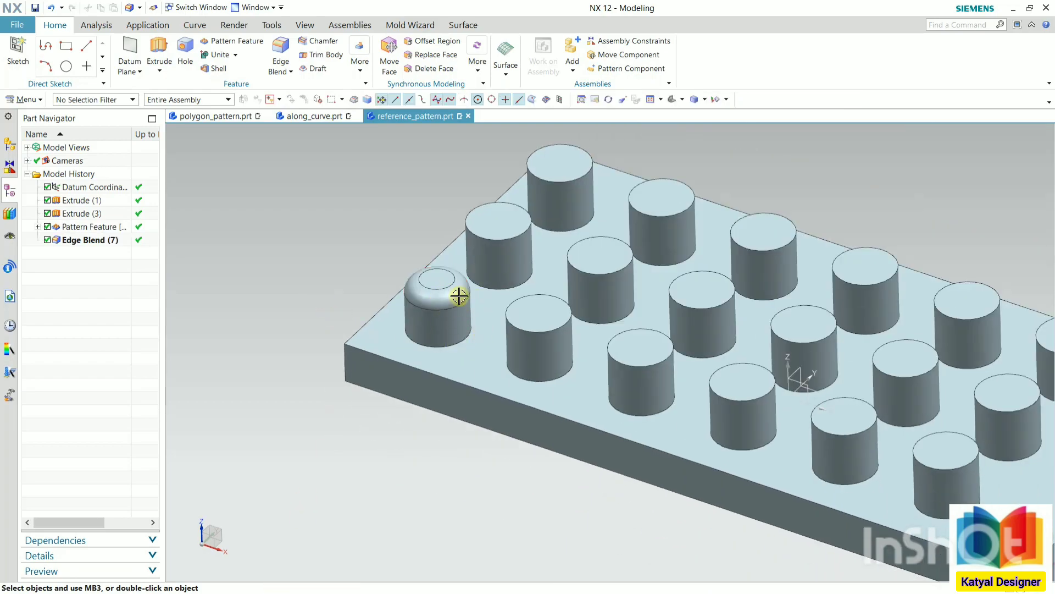
pyautogui.scroll(-2, 396, 280)
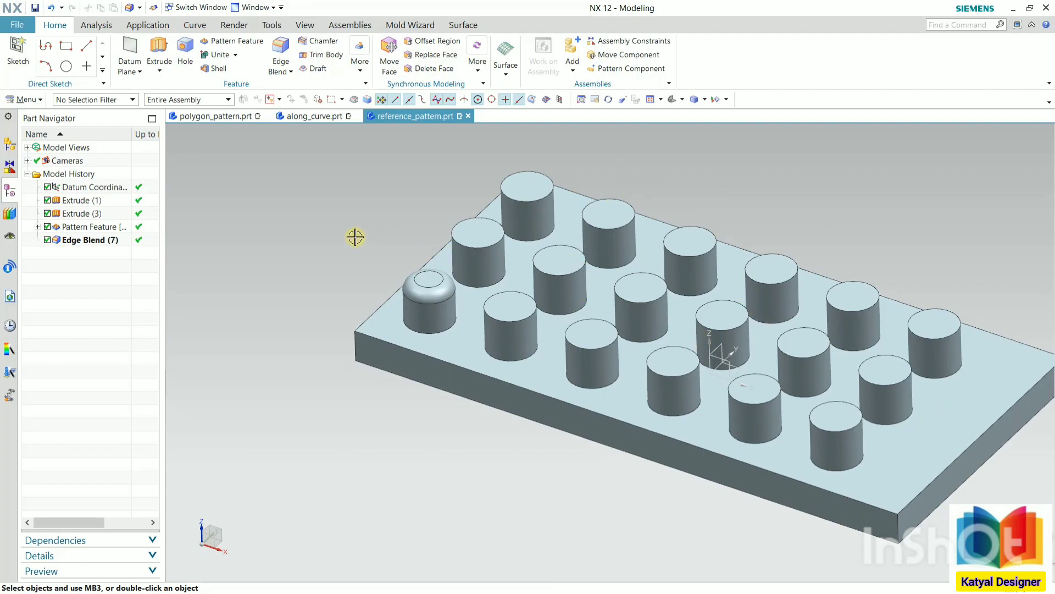
# Start a Pattern Feature of the corner cylinder's extrude and its edge blend, and set the layout to Reference.
pyautogui.click(214, 45)
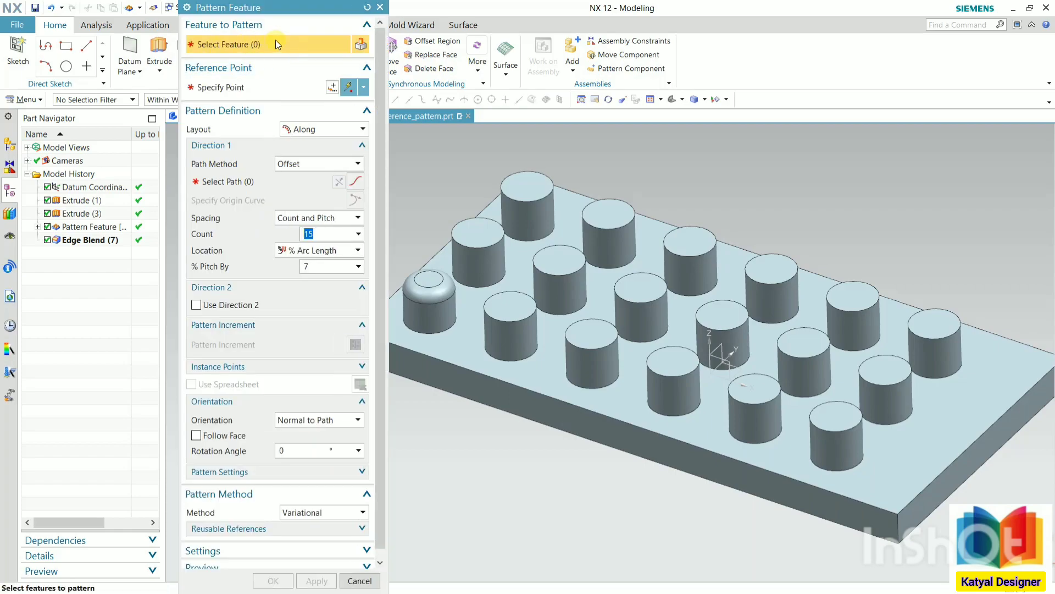
pyautogui.scroll(3, 431, 294)
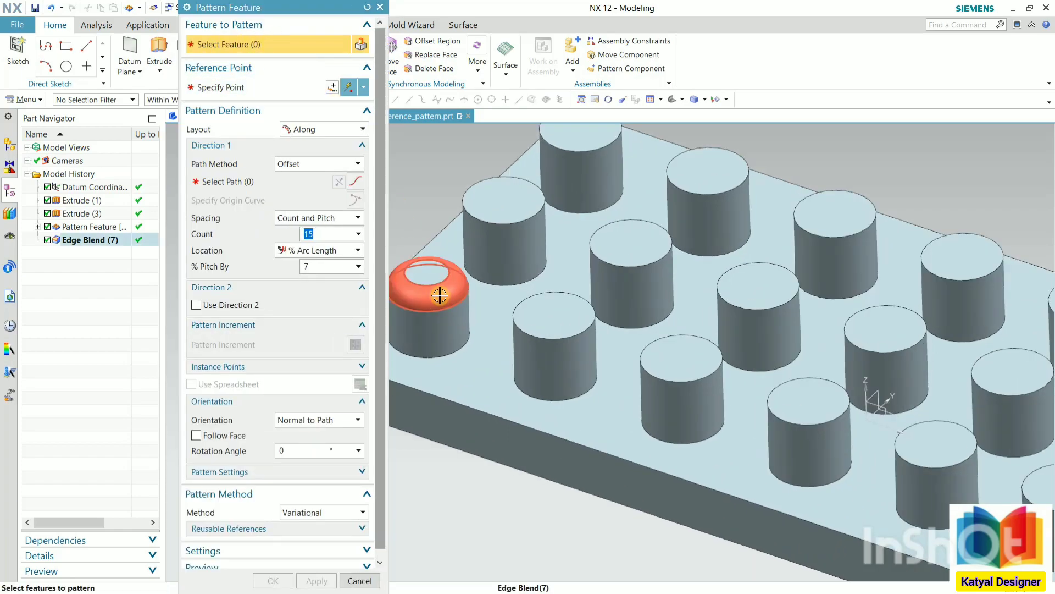
pyautogui.click(439, 296)
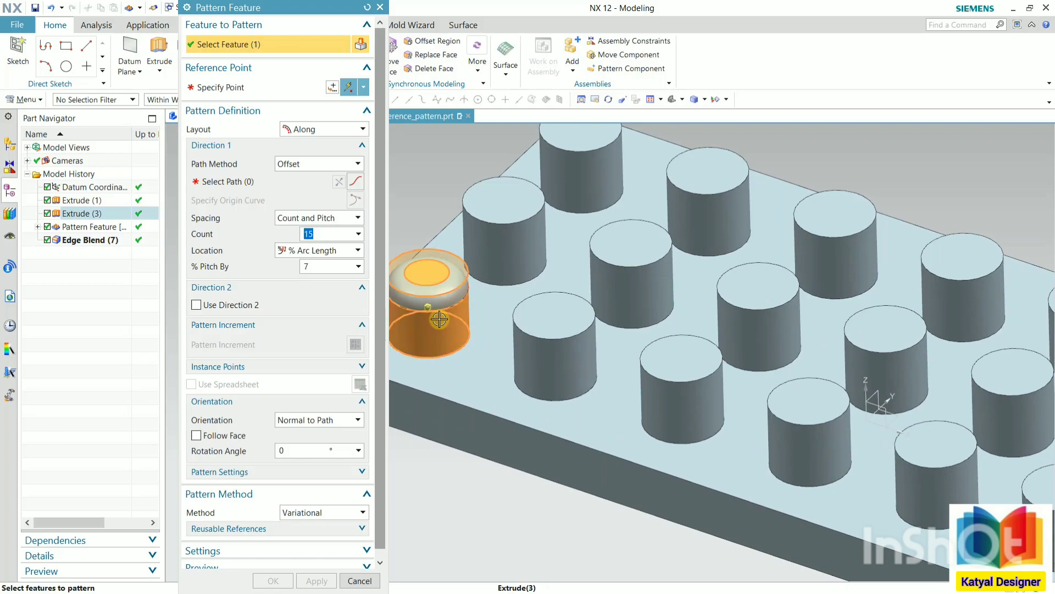
pyautogui.click(439, 277)
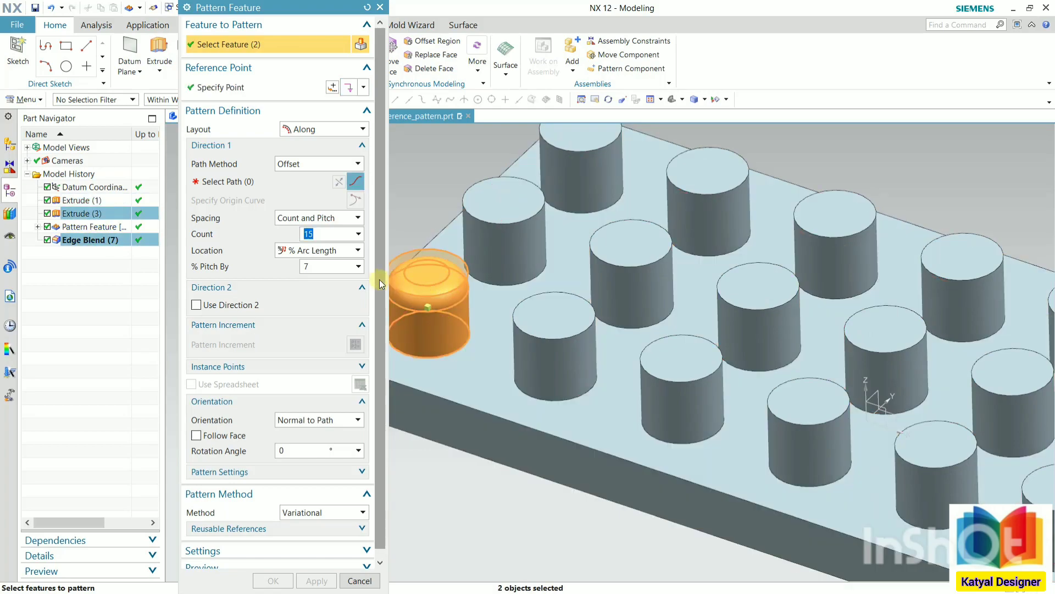
pyautogui.click(315, 129)
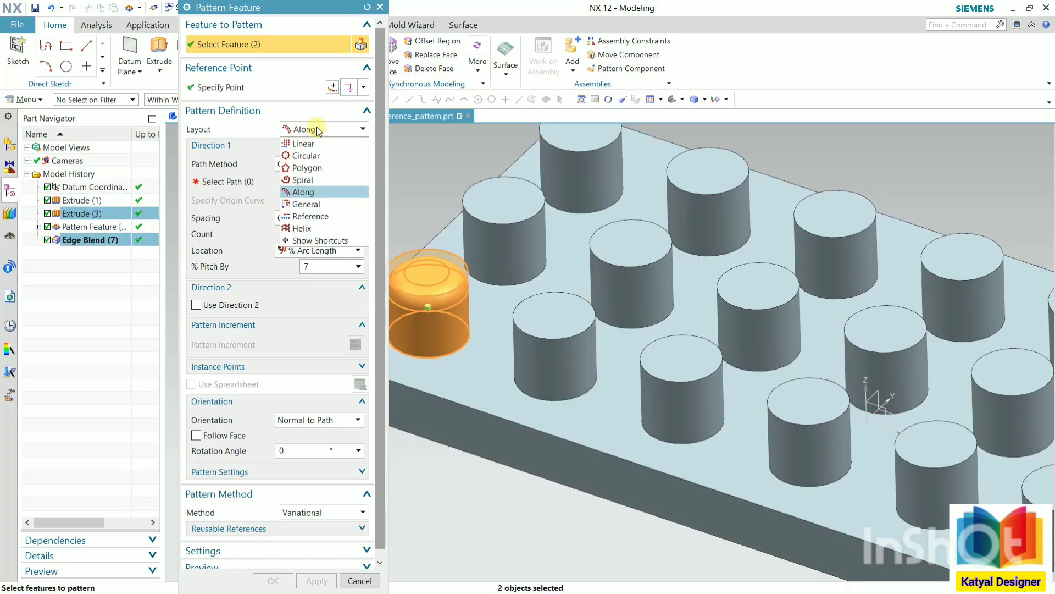
pyautogui.click(329, 216)
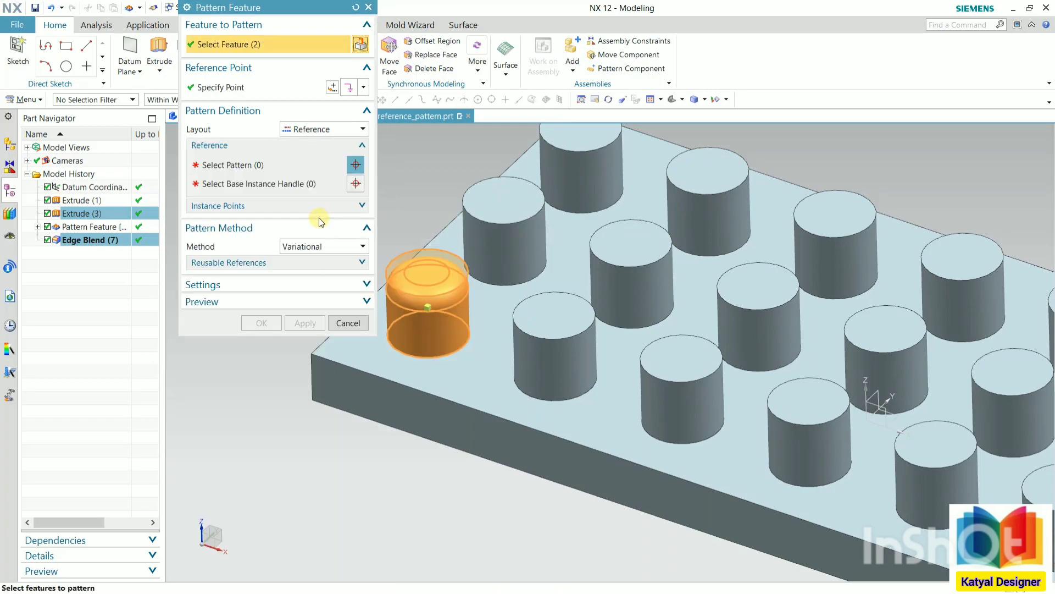
pyautogui.scroll(-2, 452, 226)
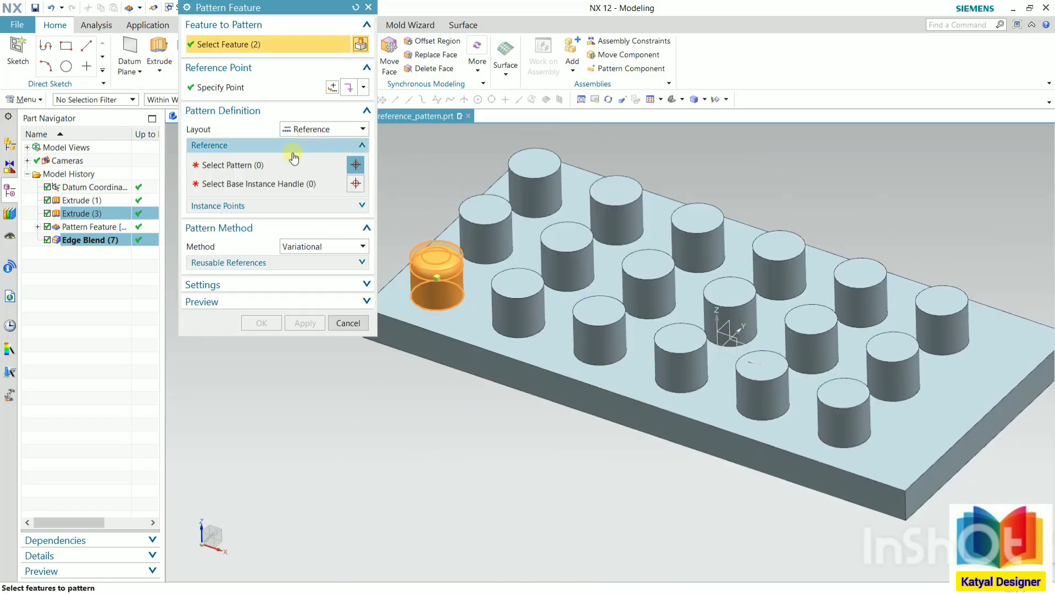
# Reference the existing linear cylinder pattern, use the blended corner cylinder's instance handle as the base, and create the pattern.
pyautogui.click(236, 166)
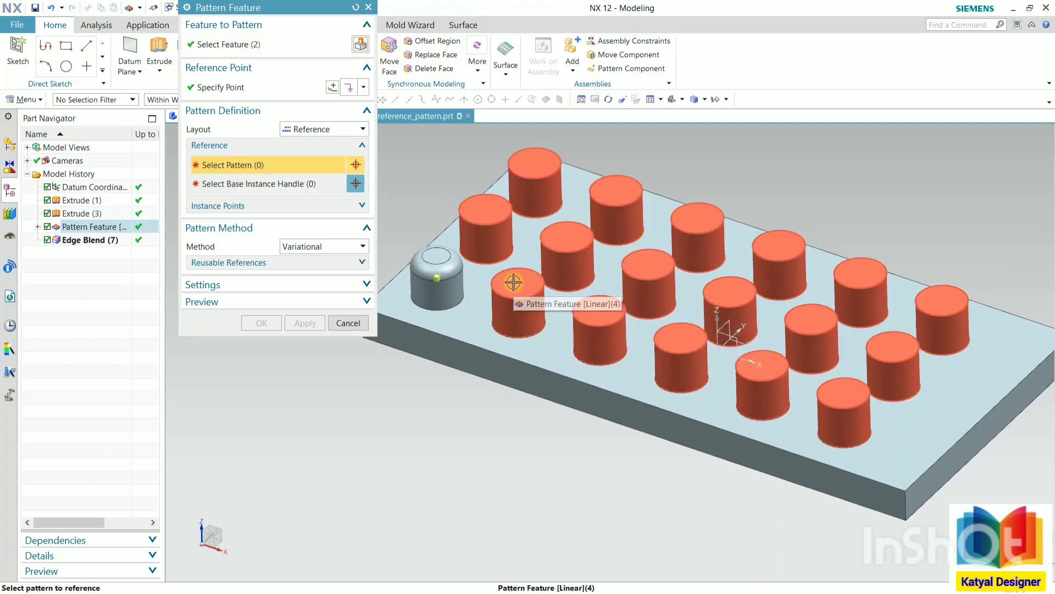
pyautogui.click(513, 282)
pyautogui.click(549, 290)
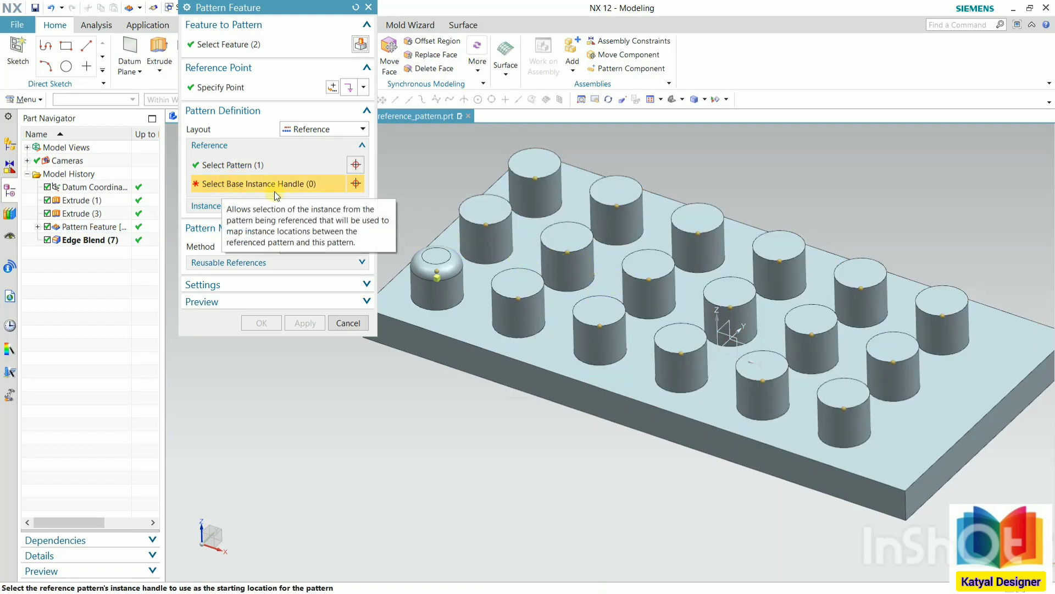
pyautogui.scroll(3, 436, 268)
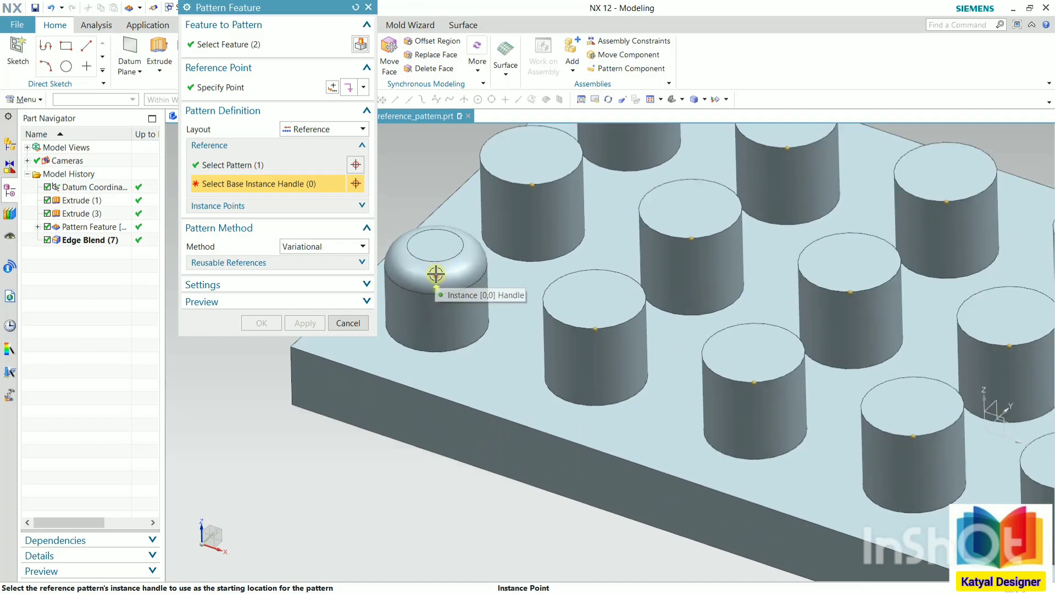
pyautogui.click(435, 273)
pyautogui.scroll(-3, 532, 255)
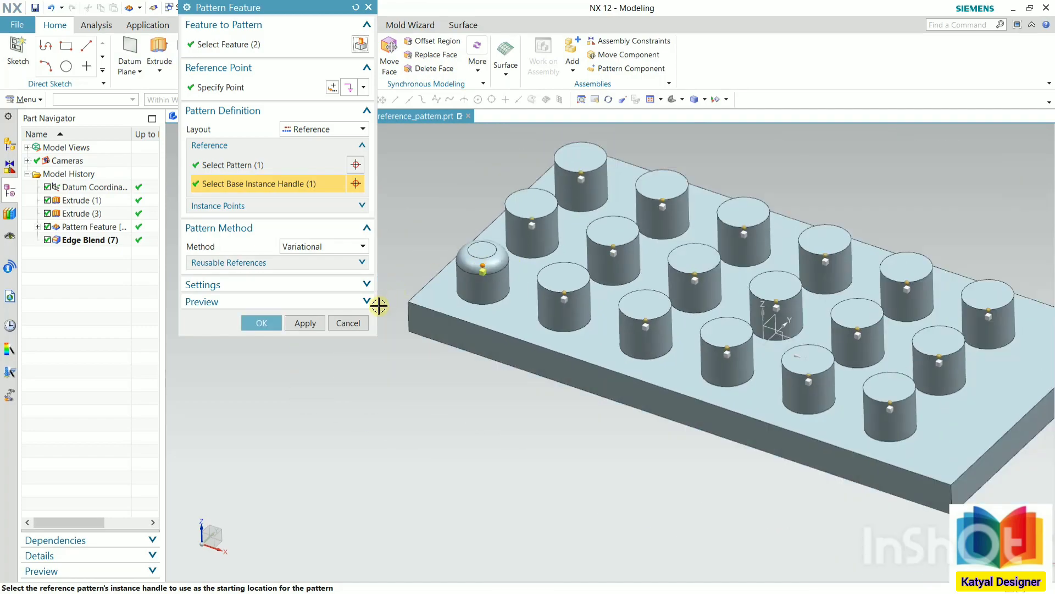
pyautogui.click(262, 321)
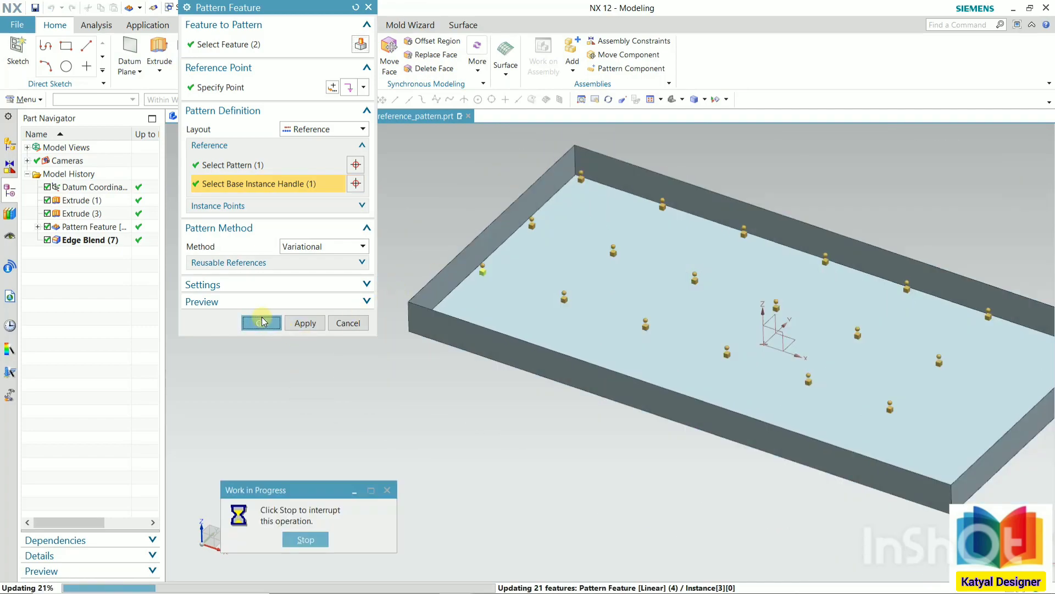
pyautogui.scroll(-2, 353, 248)
pyautogui.moveTo(354, 248); pyautogui.dragTo(365, 210, button='middle')
pyautogui.scroll(2, 337, 278)
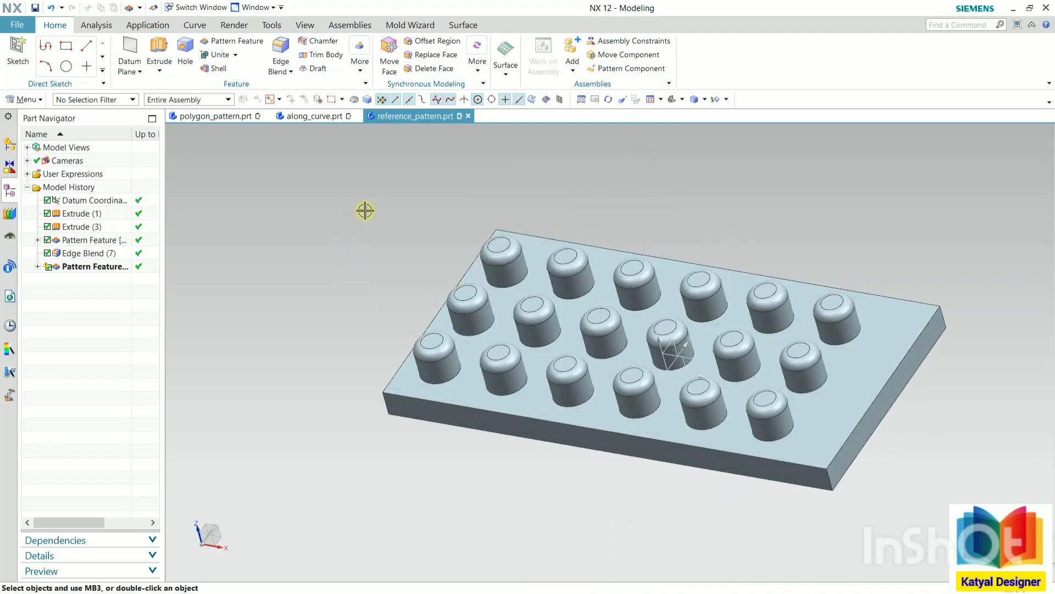